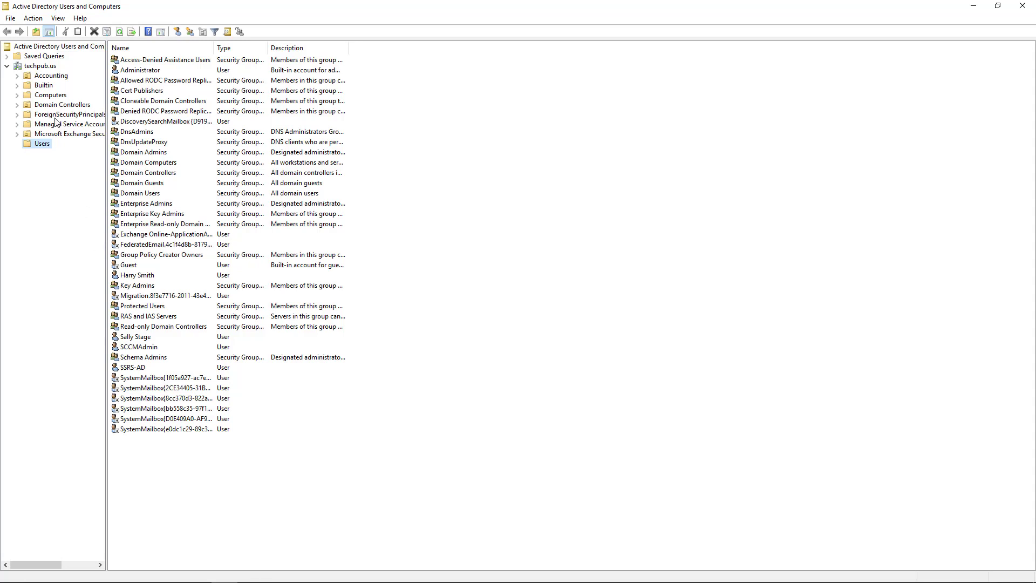
- Create an organizational unit named Clients directly under the techpub.us domain
left_click(43, 69)
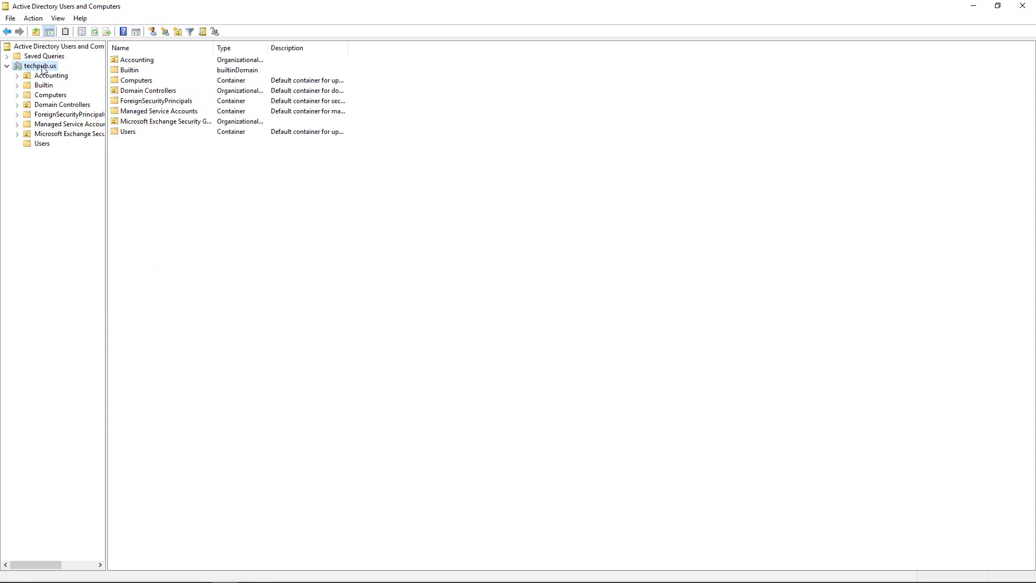
right_click(43, 69)
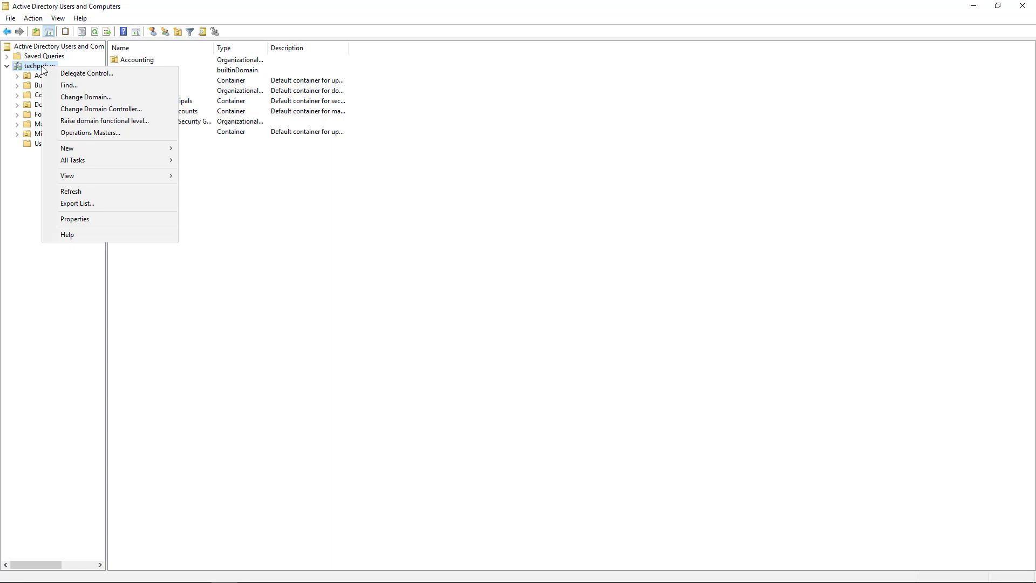
mouse_move(96, 149)
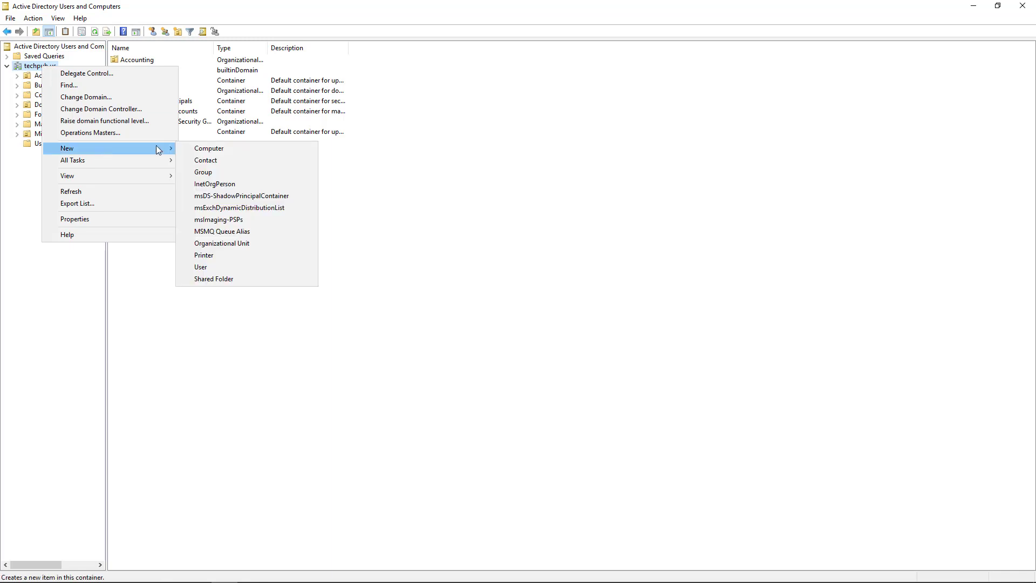
left_click(244, 243)
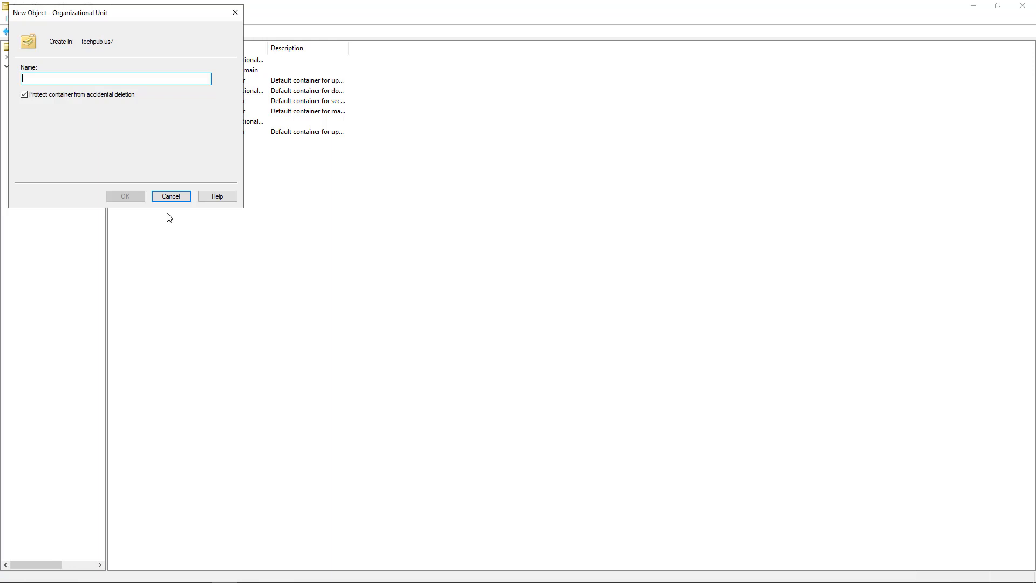
type("Clients")
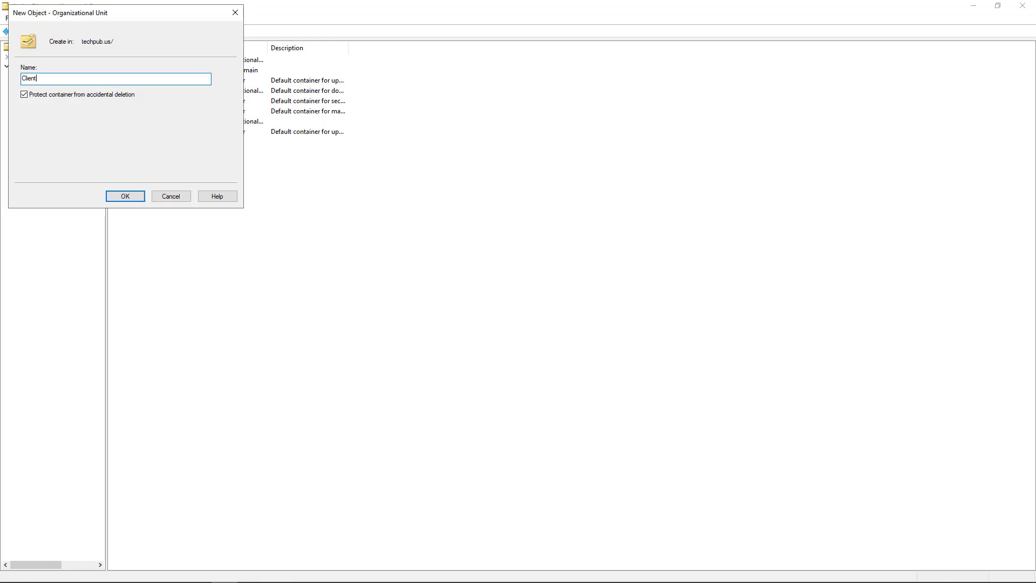
left_click(127, 196)
- Move the CLIENT1 computer from Computers into the Clients OU and confirm it is there
left_click(59, 96)
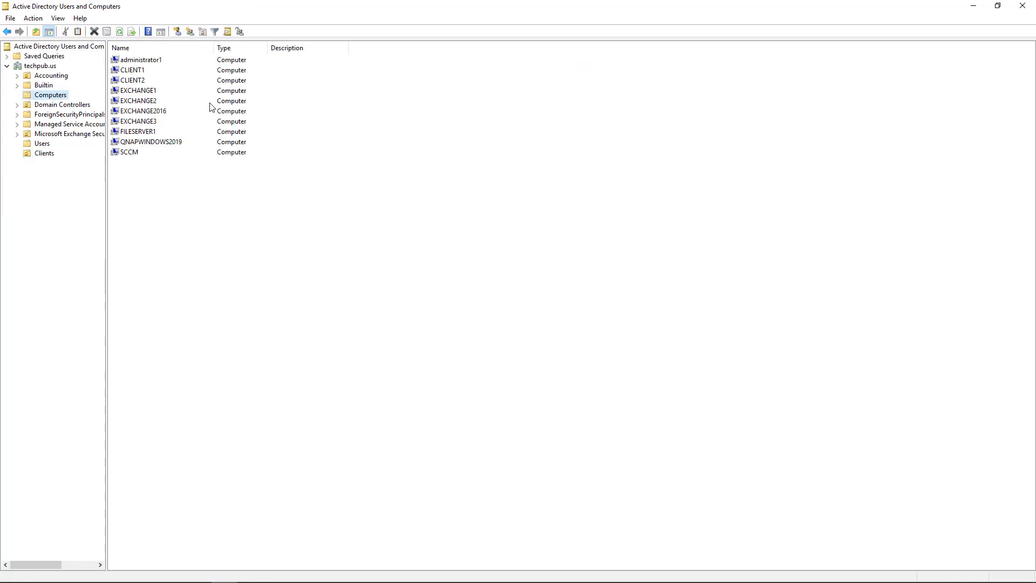
left_click_drag(145, 72, 52, 155)
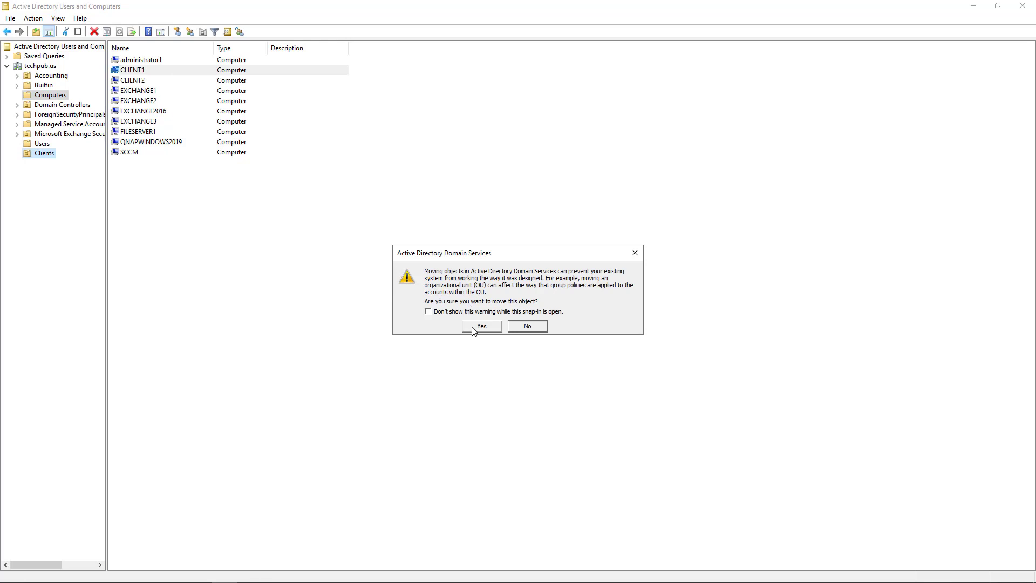
left_click(470, 327)
left_click(45, 154)
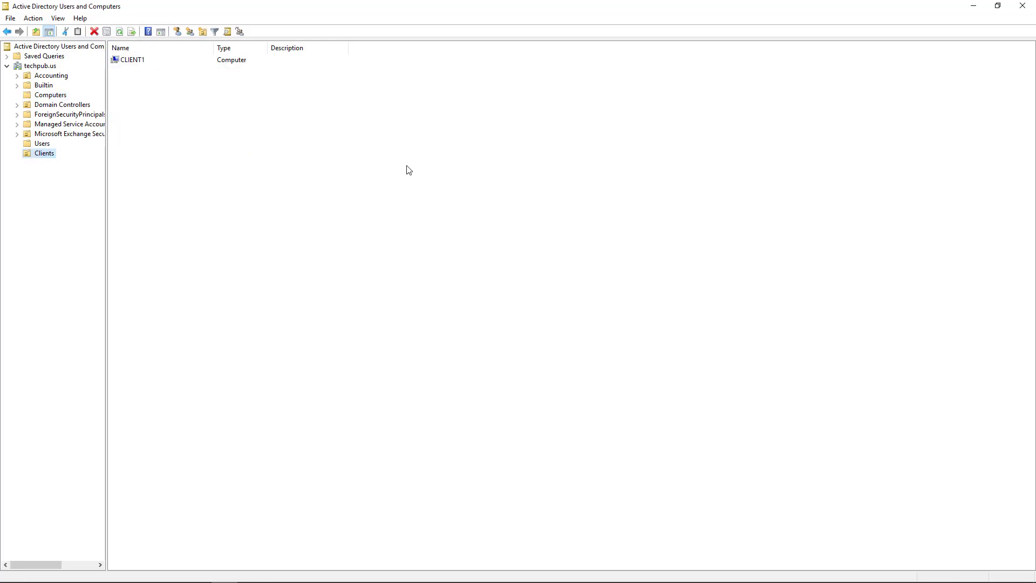
- Minimize the directory console and launch Group Policy Management from Server Manager's Tools
left_click(972, 9)
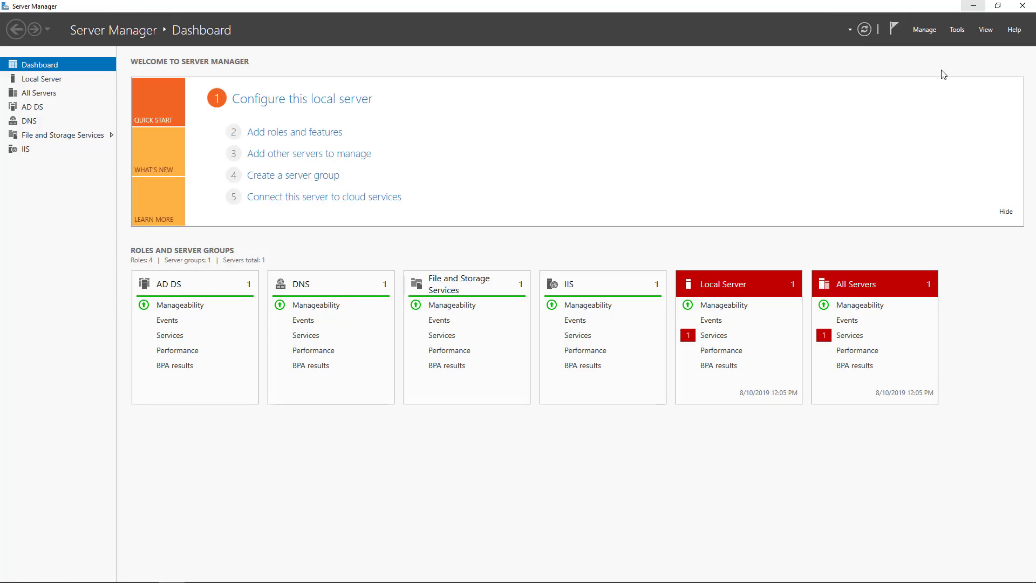
left_click(957, 31)
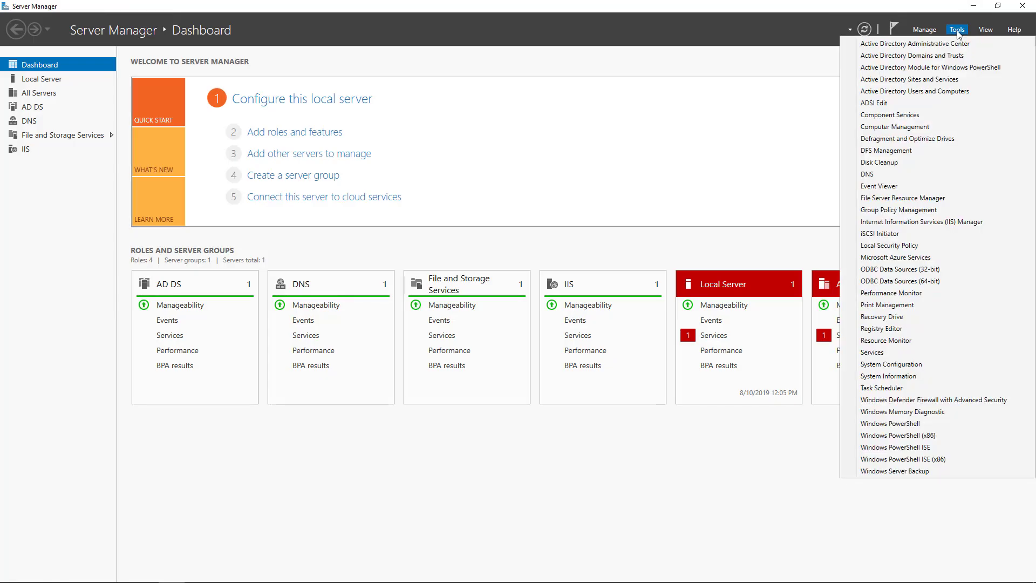
left_click(917, 209)
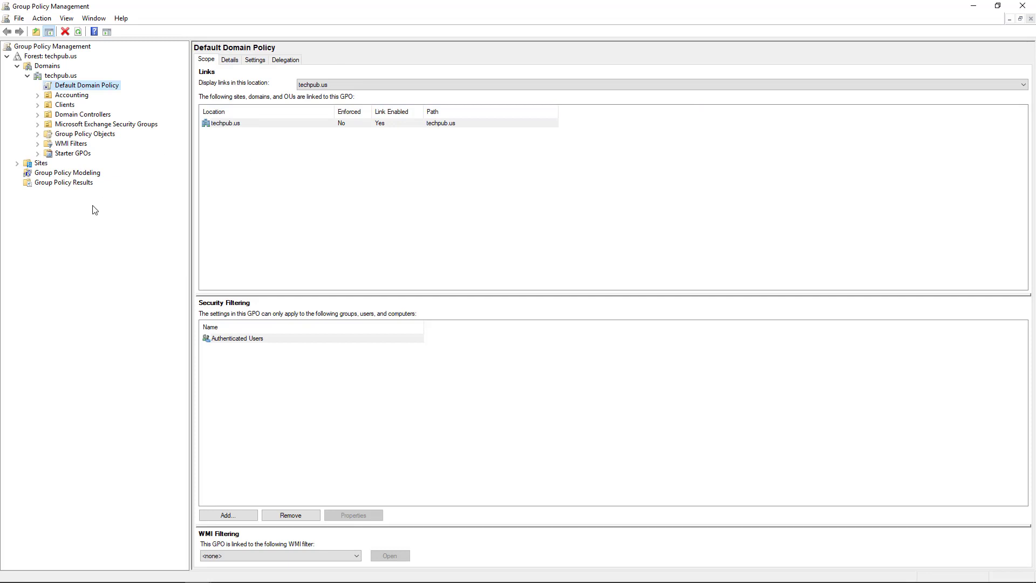
- Create a GPO named ApplockerGPO and link it to the Clients OU
left_click(65, 105)
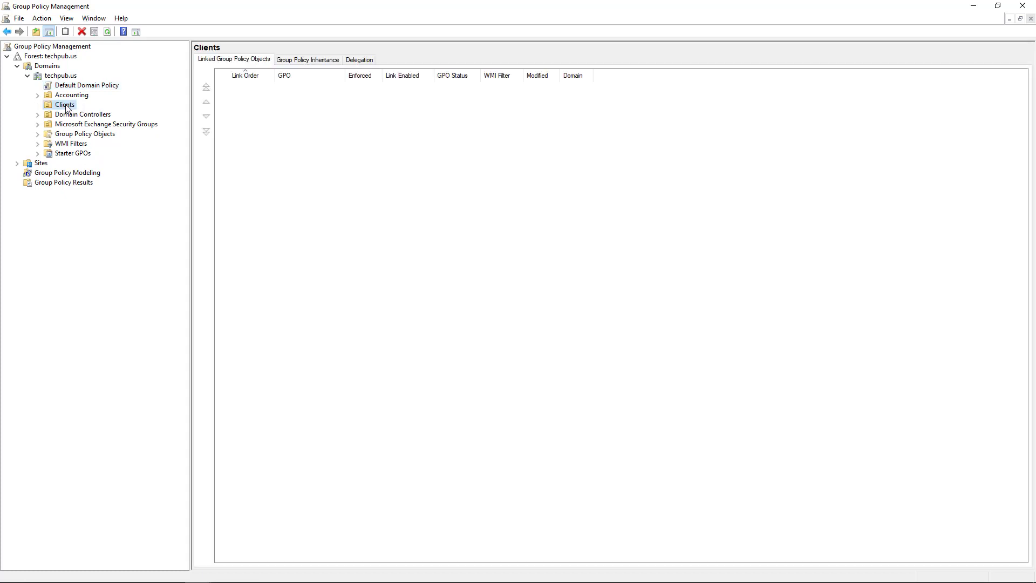
right_click(67, 107)
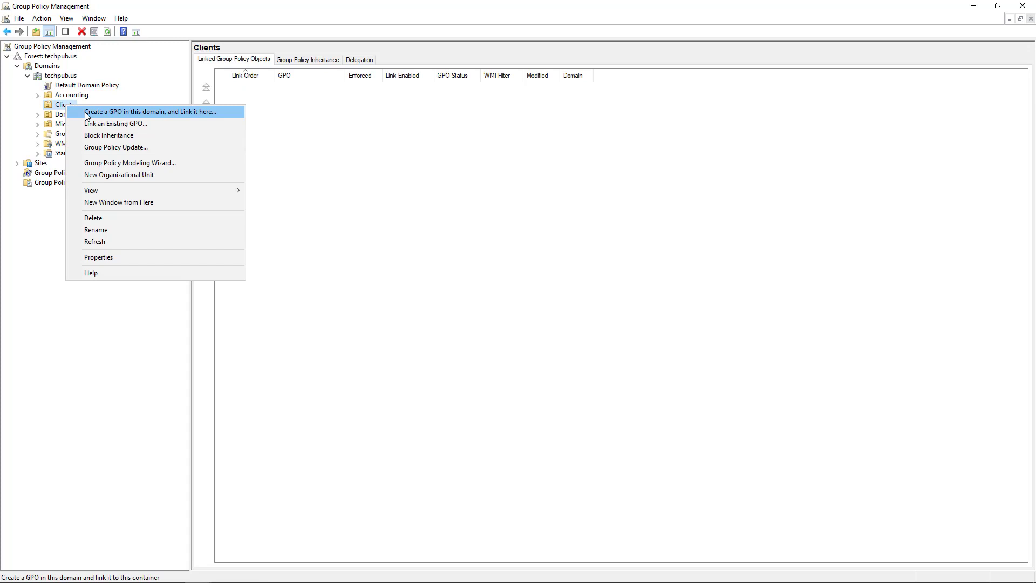
left_click(85, 111)
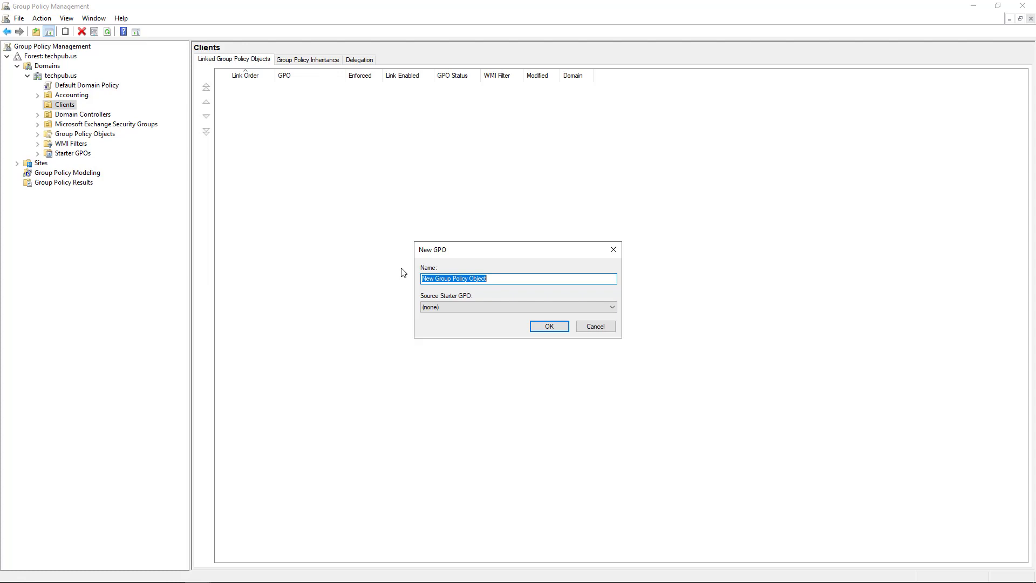
type("Applocker")
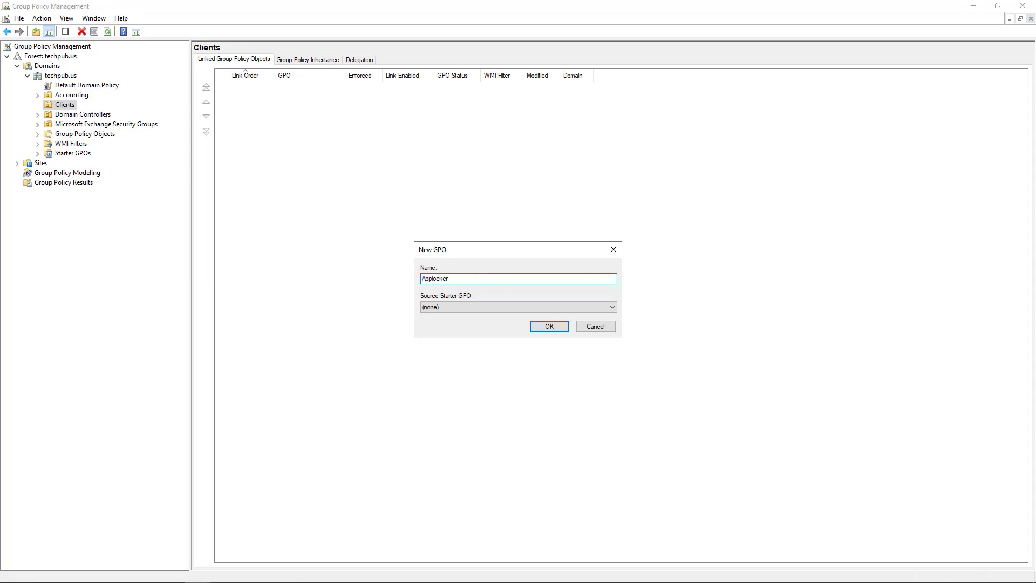
type("GPO")
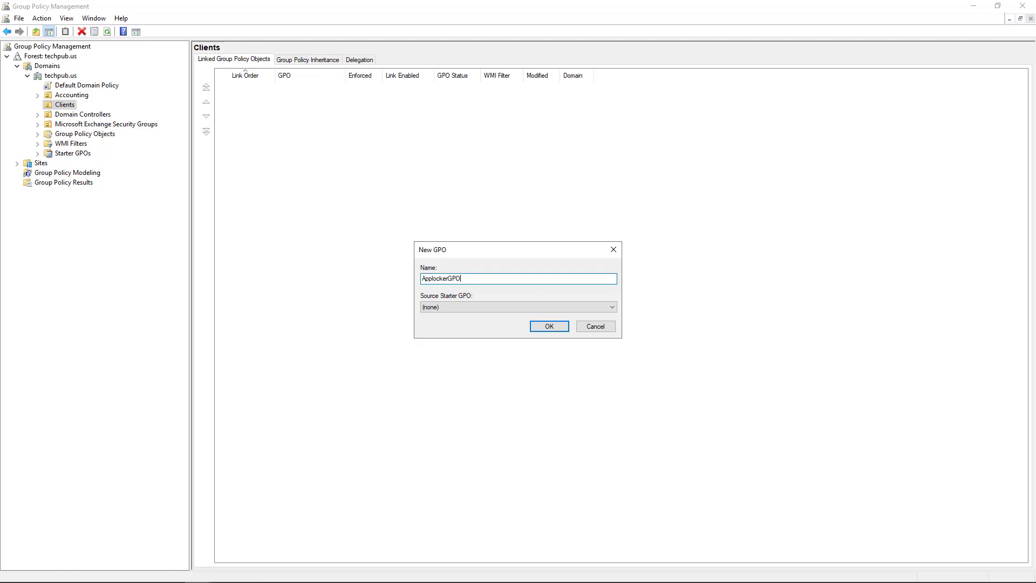
left_click(548, 323)
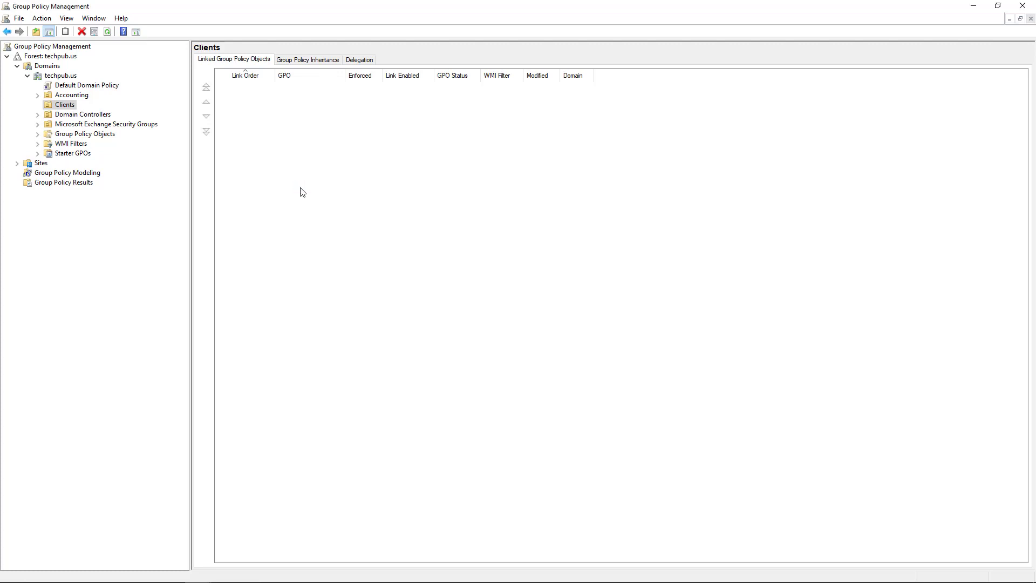
- Set the ApplockerGPO link on Clients to Enforced
left_click(307, 89)
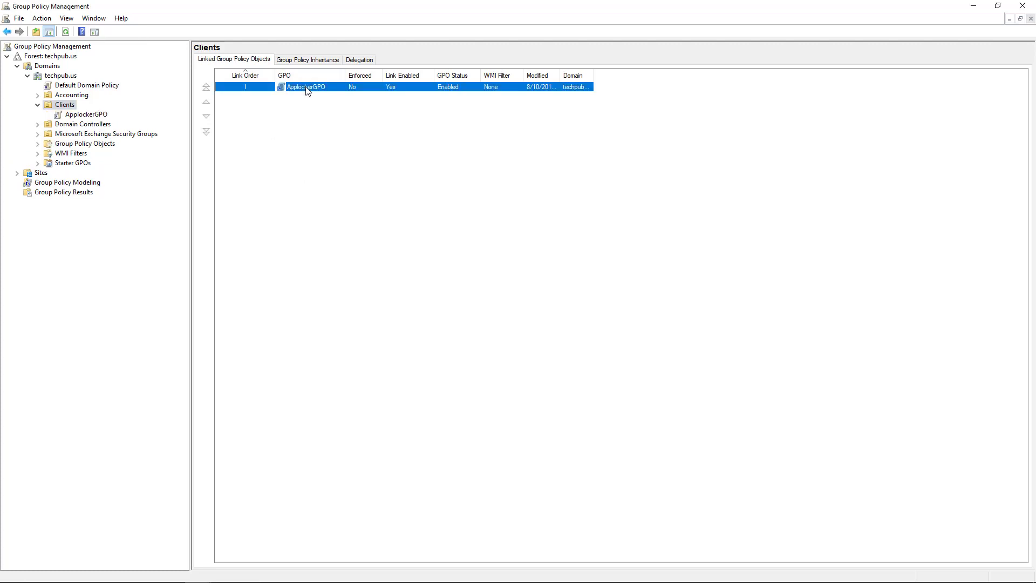
right_click(308, 90)
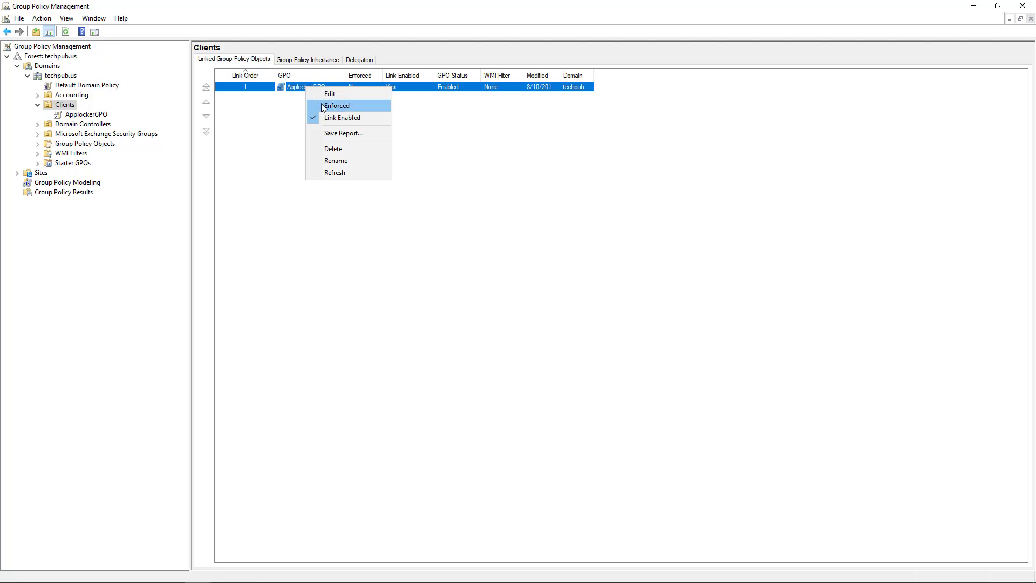
left_click(322, 105)
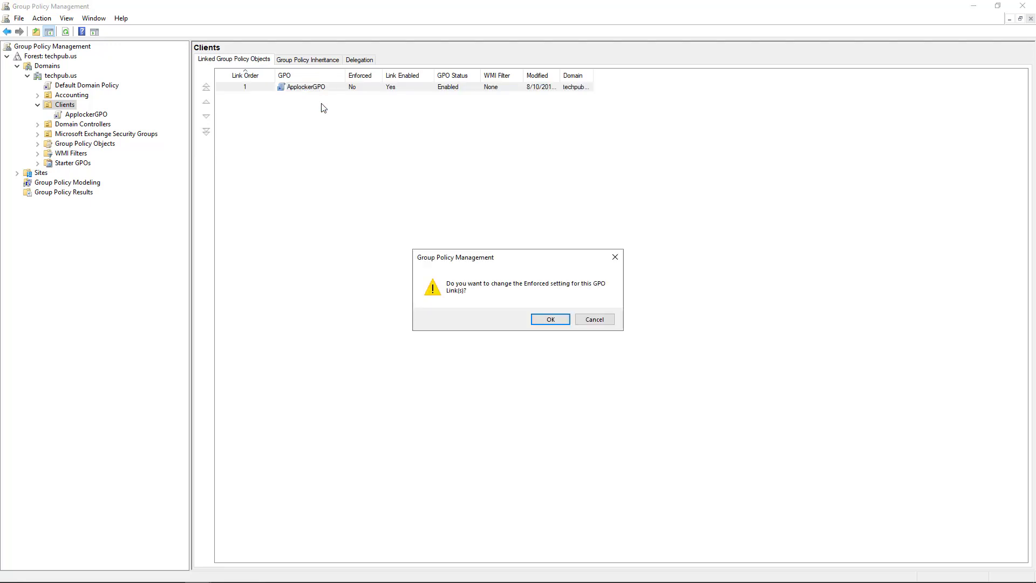
left_click(544, 320)
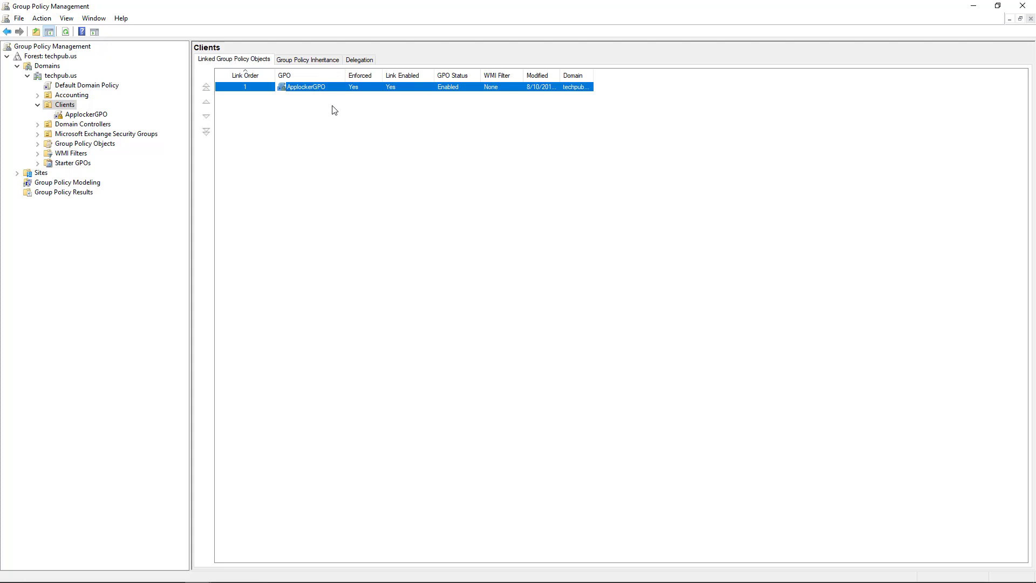
- Edit ApplockerGPO in a maximized editor, expanding Computer Policies > Windows Settings > Security Settings
right_click(332, 88)
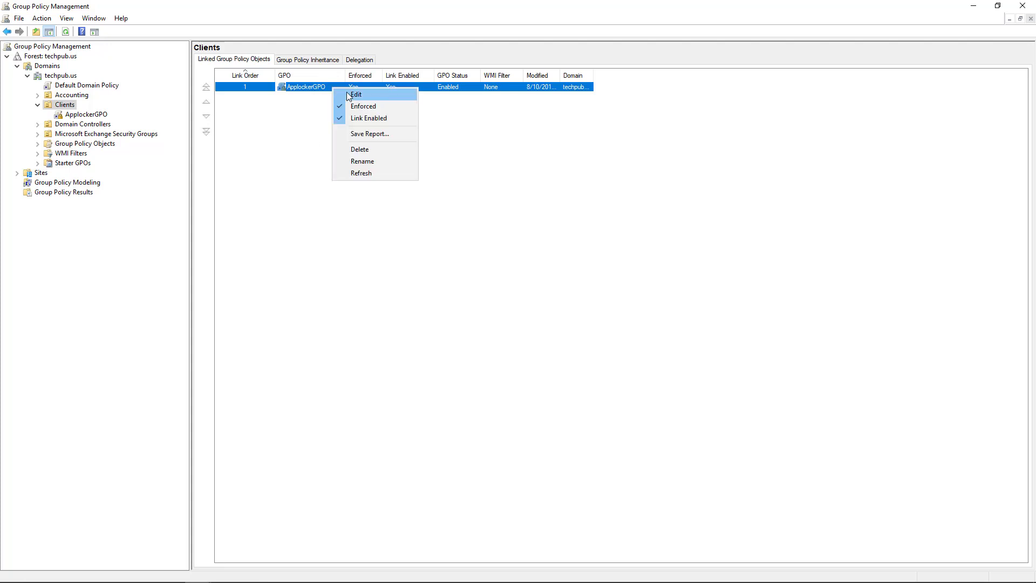
left_click(347, 96)
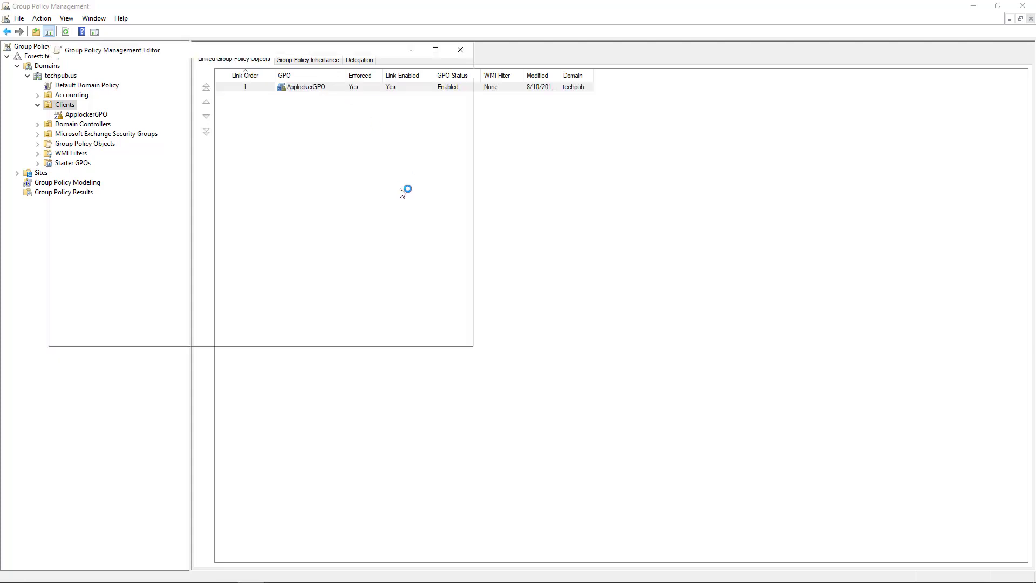
left_click(435, 50)
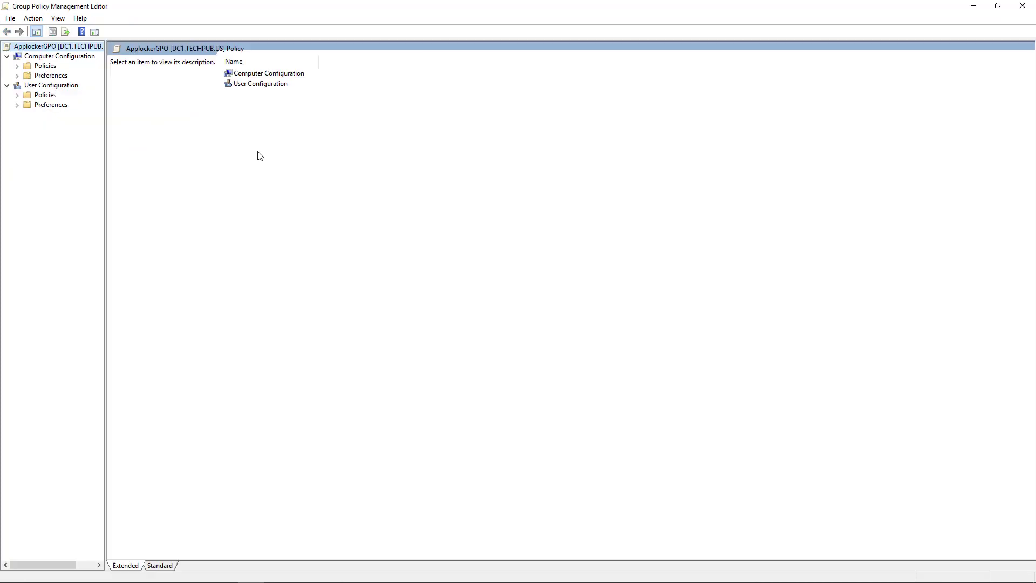
left_click(17, 66)
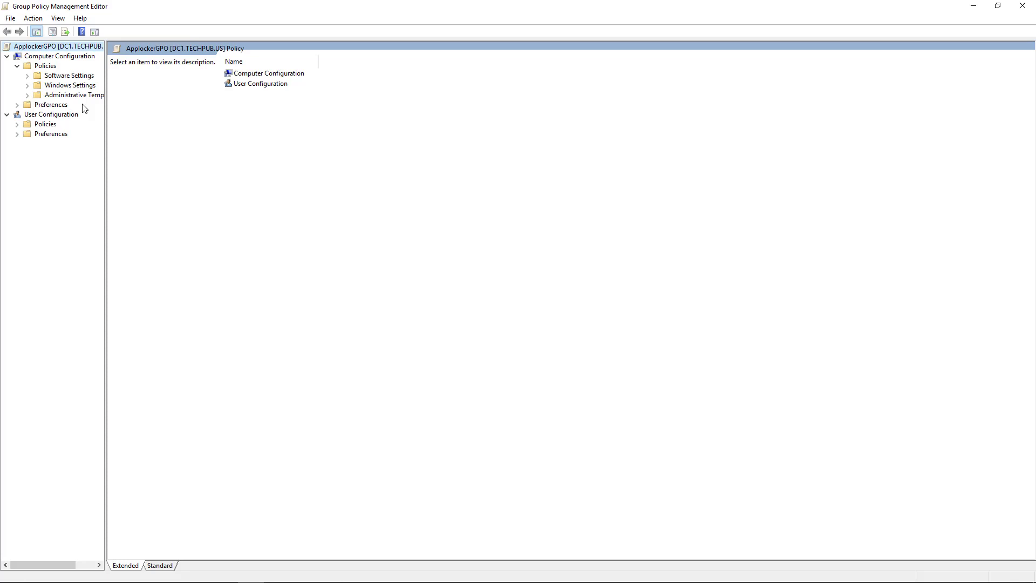
left_click(72, 87)
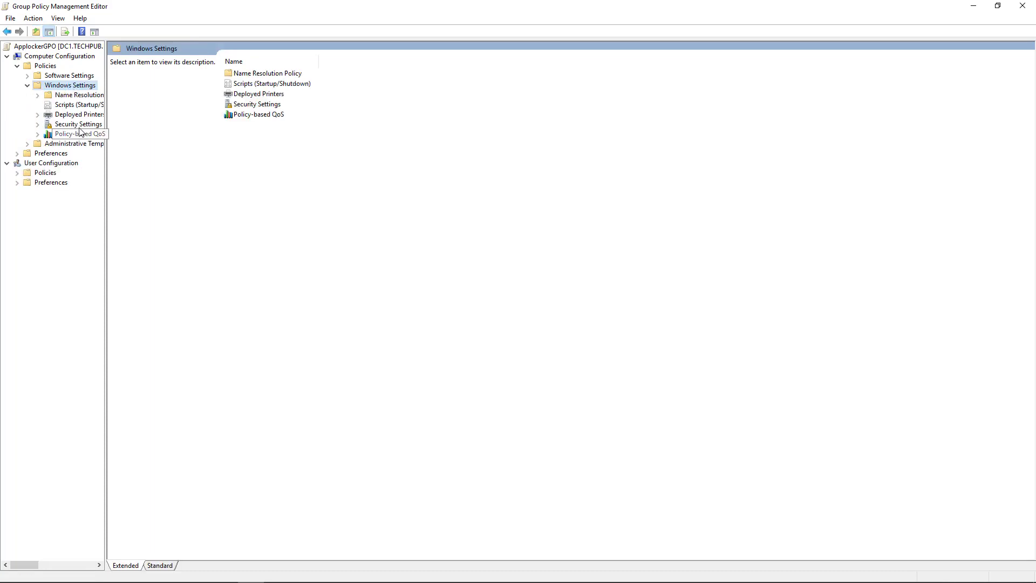
left_click(80, 127)
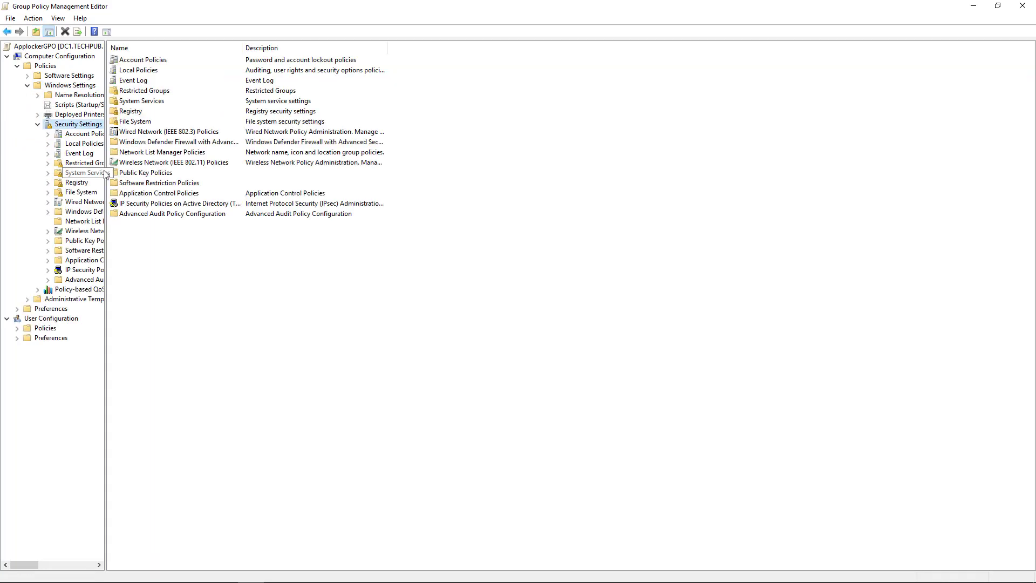
left_click_drag(106, 171, 184, 170)
- Define the Application Identity service's startup mode as Automatic in System Services
double_click(231, 101)
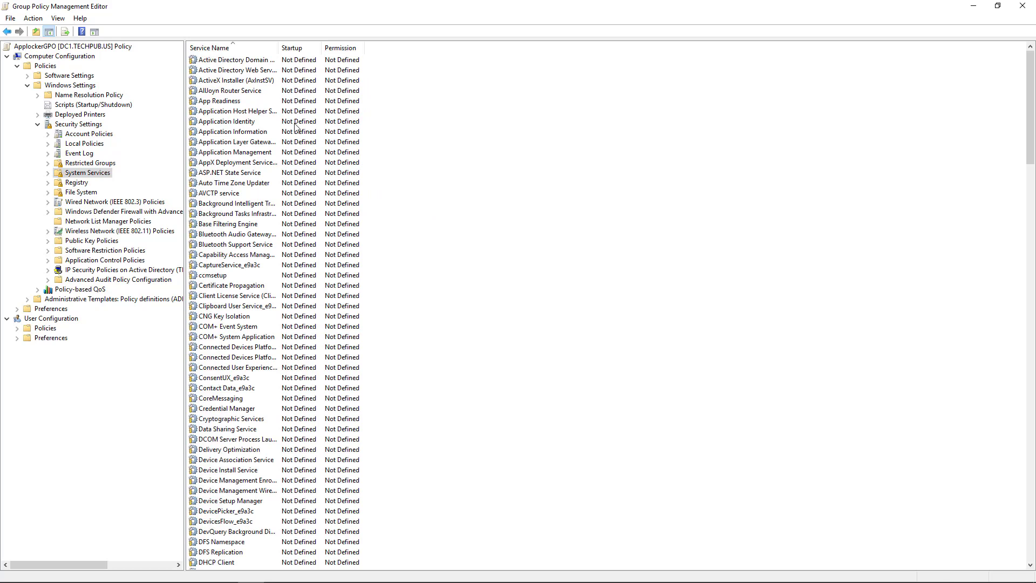
left_click(239, 123)
double_click(239, 123)
left_click(451, 259)
left_click(458, 288)
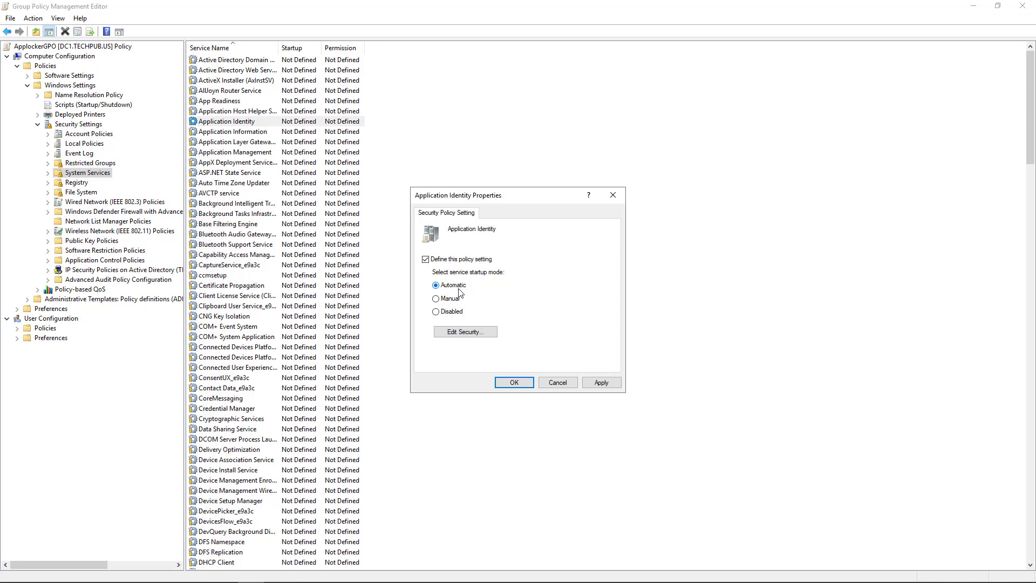
left_click(601, 382)
left_click(518, 383)
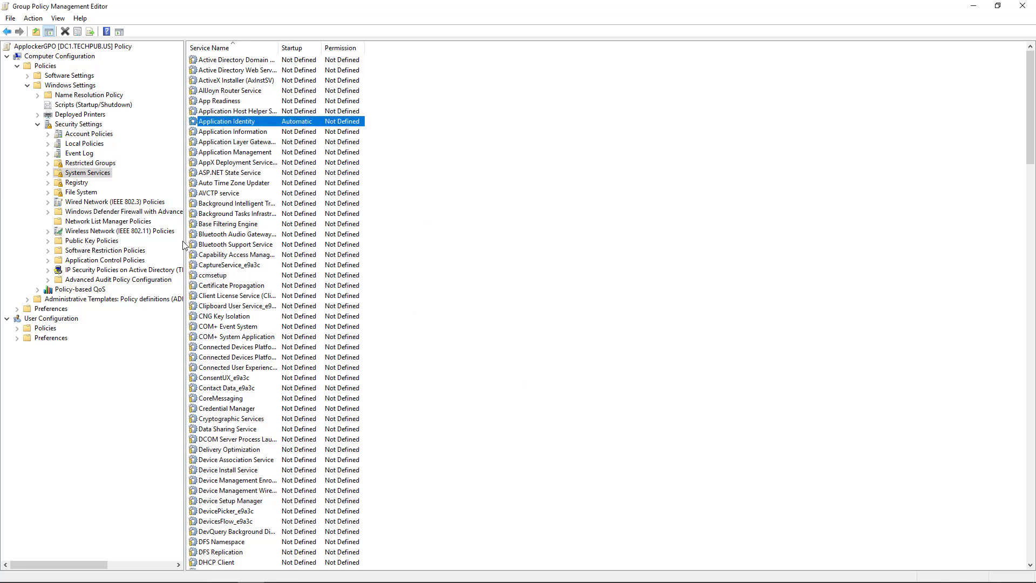
left_click_drag(184, 246, 221, 243)
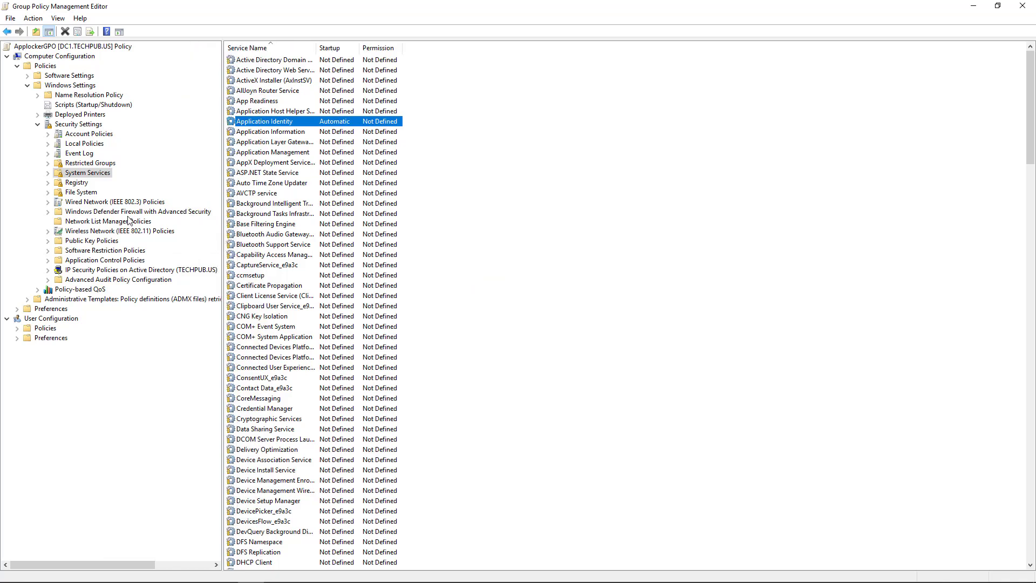
- Expand Application Control Policies > AppLocker and select the empty Executable Rules collection
left_click(118, 260)
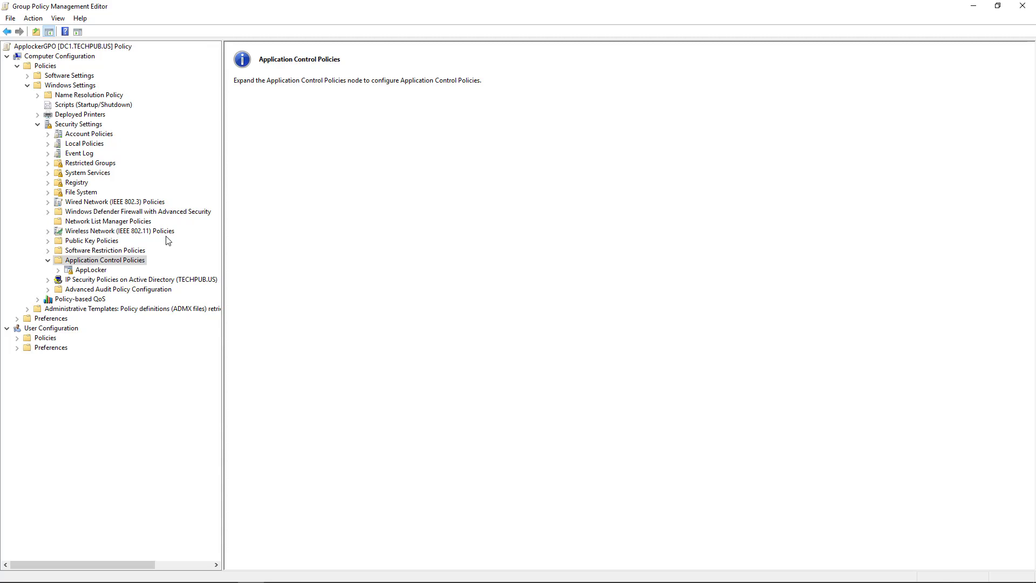
left_click(134, 252)
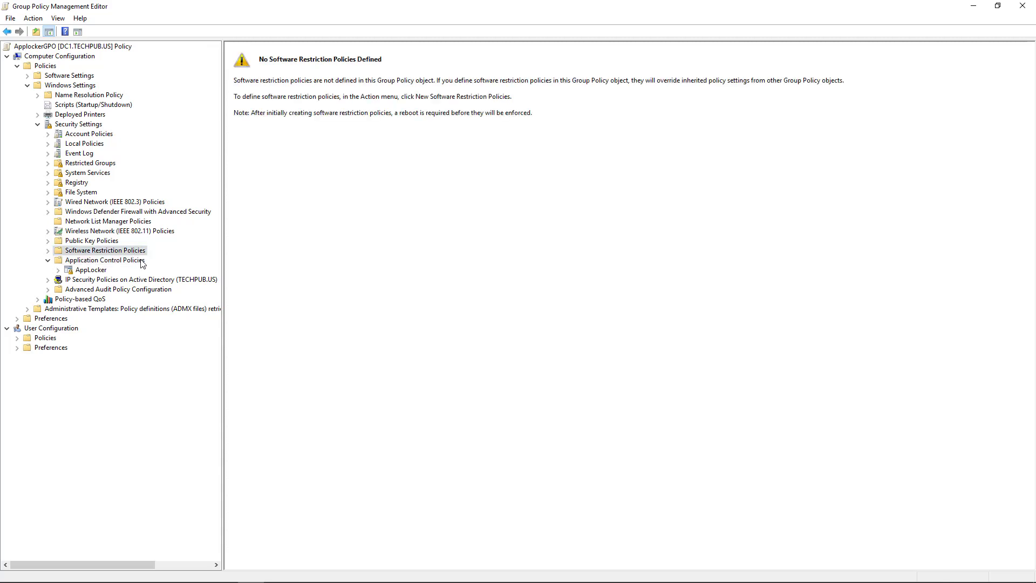
left_click(90, 270)
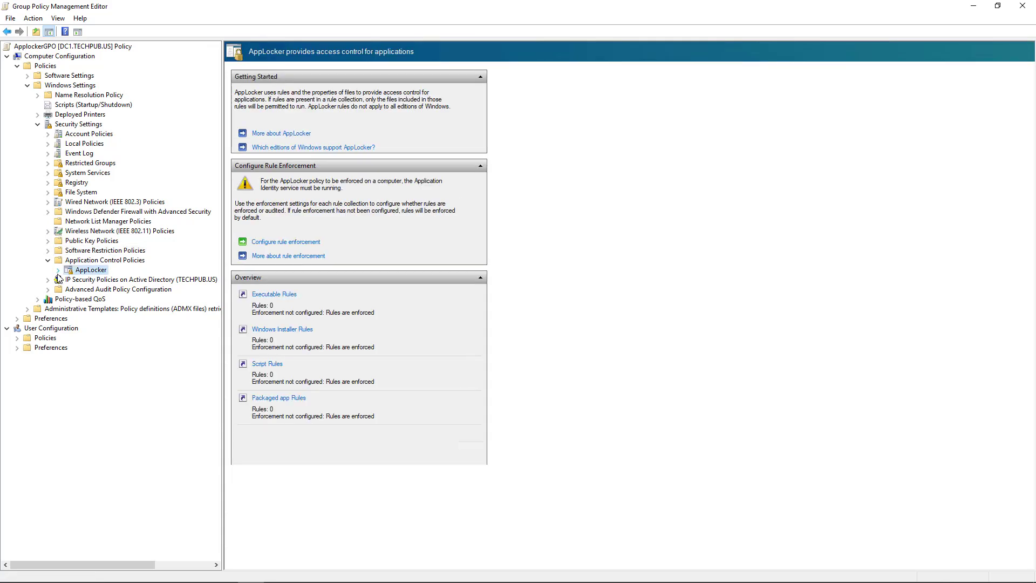
left_click(58, 270)
left_click(109, 279)
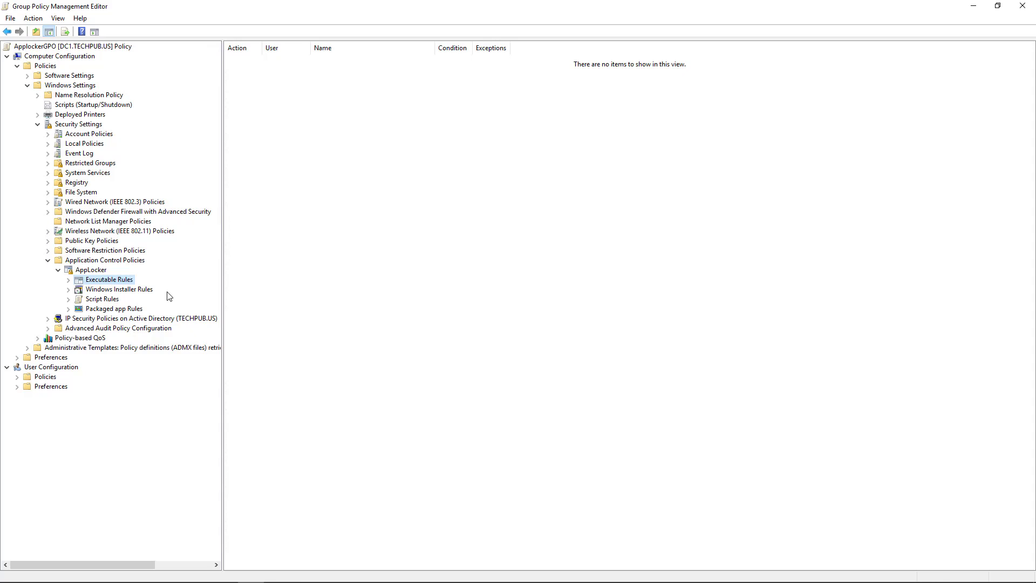
- Create default rules for the Executable, Windows Installer, Script and Packaged app collections
right_click(112, 282)
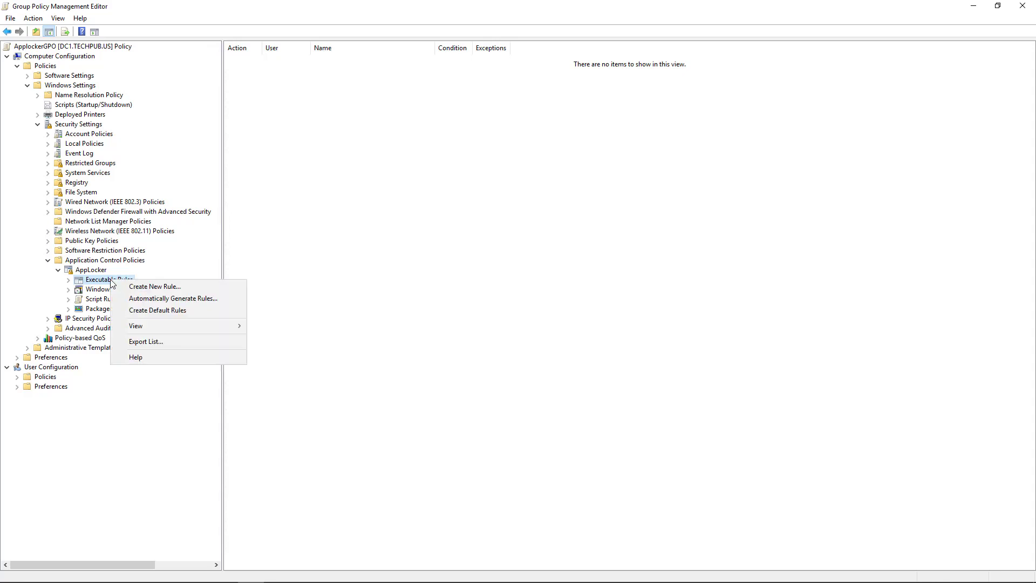
left_click(145, 311)
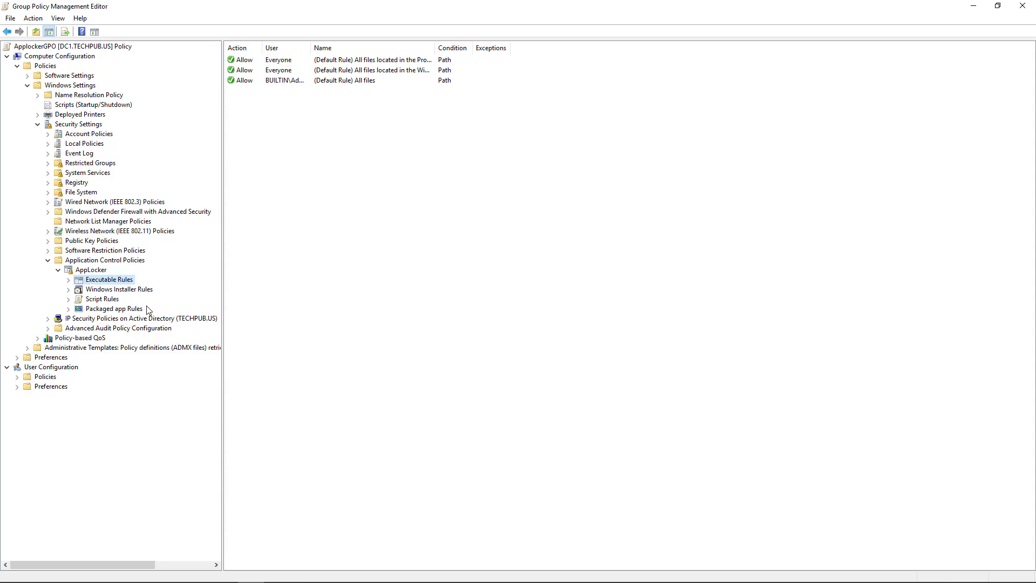
left_click(133, 292)
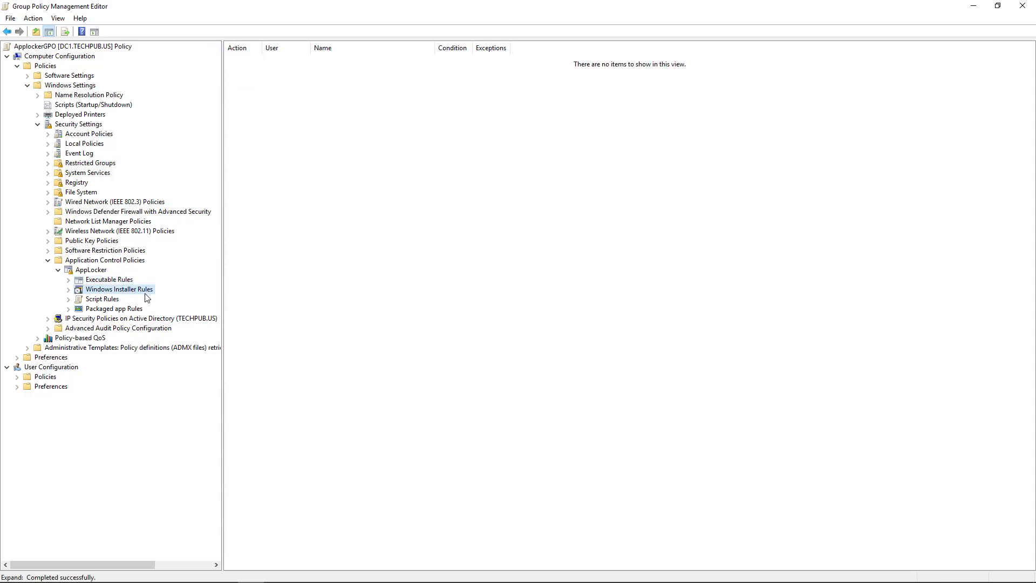
right_click(145, 293)
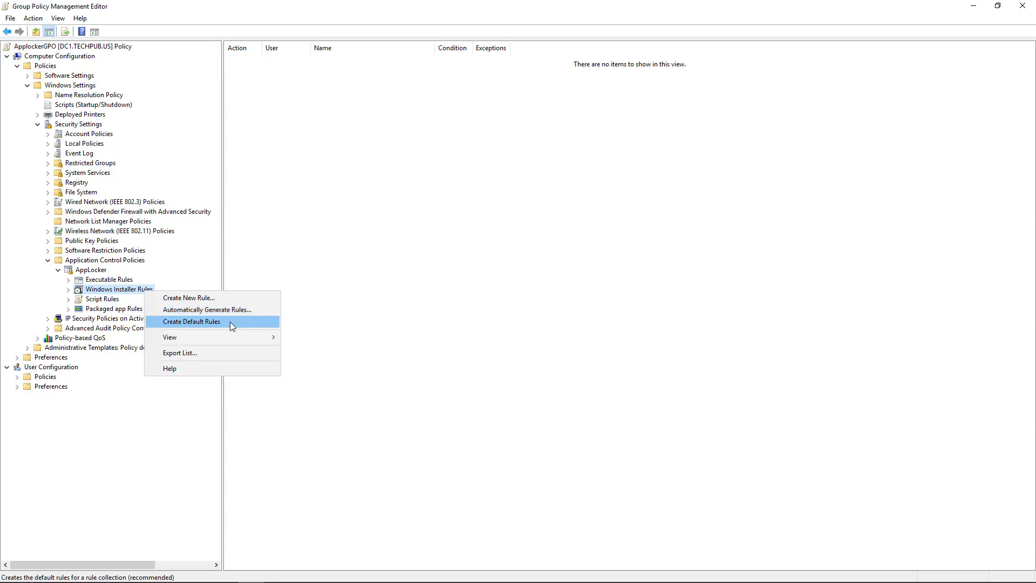
left_click(229, 321)
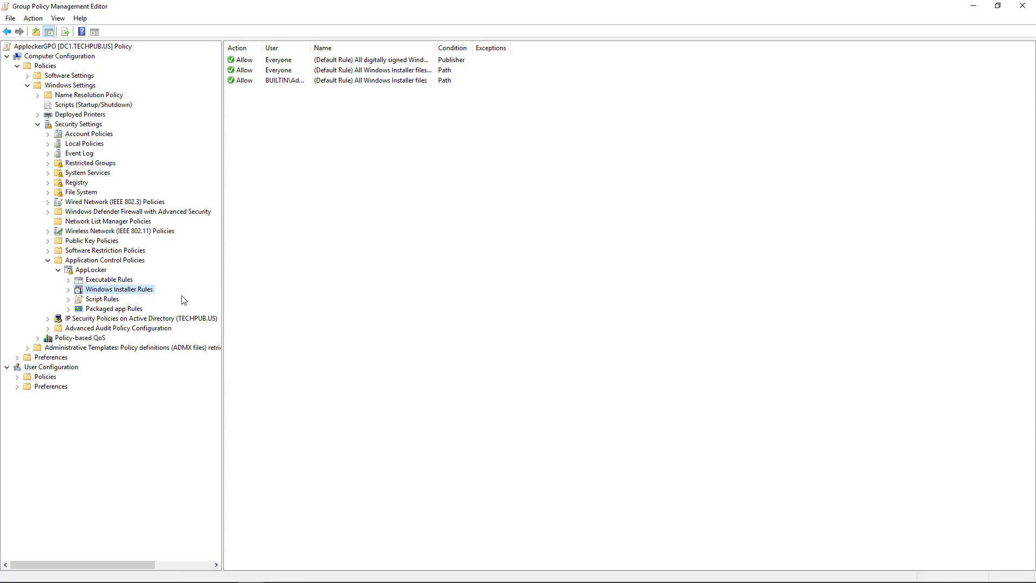
left_click(105, 300)
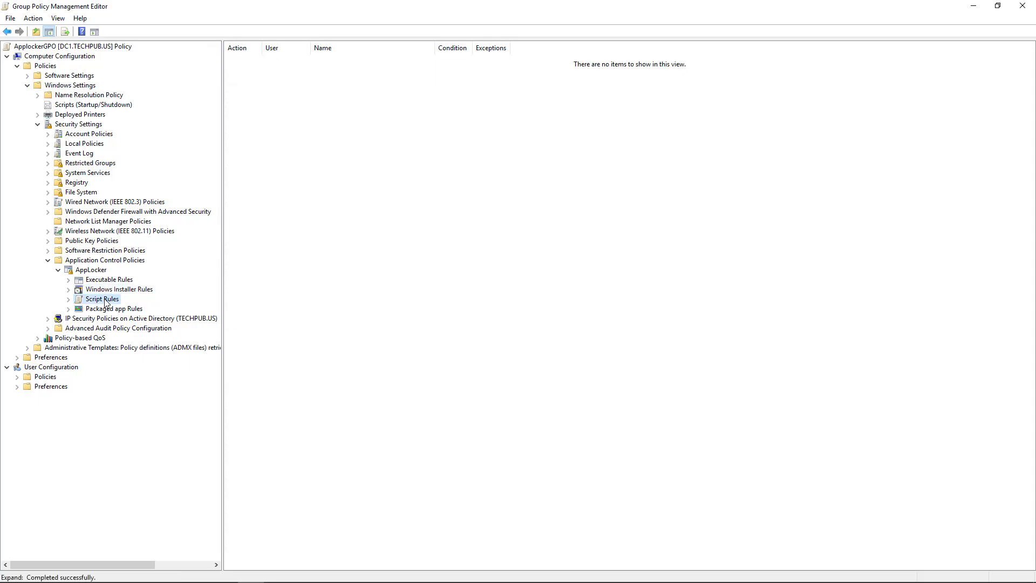
right_click(105, 300)
left_click(132, 330)
left_click(104, 309)
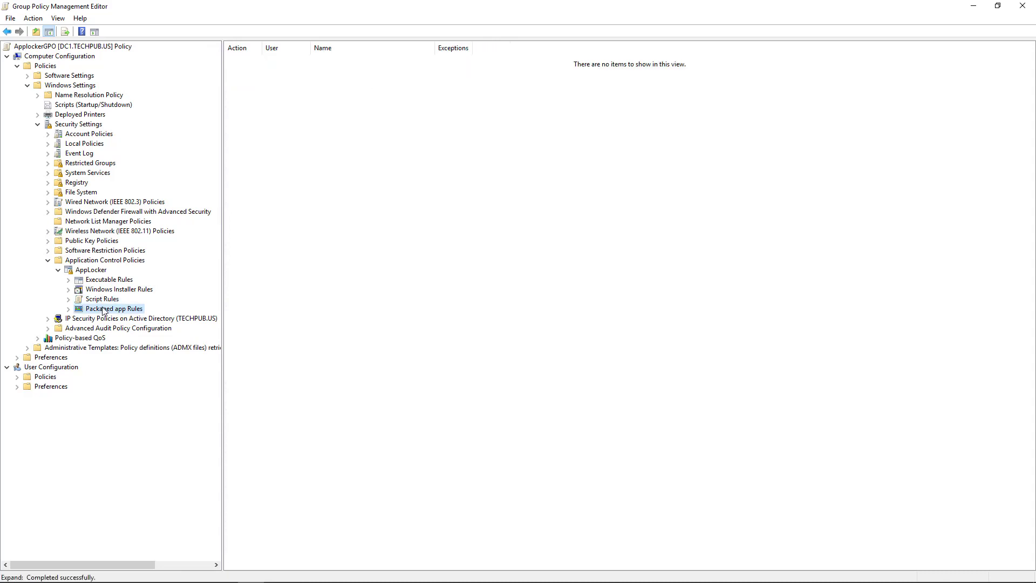
right_click(103, 310)
left_click(132, 338)
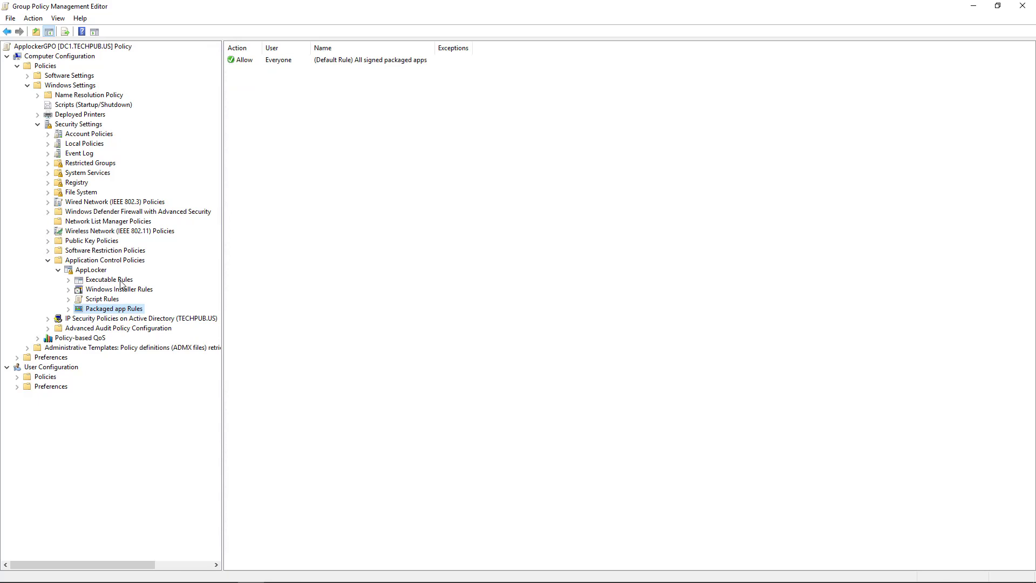
left_click(121, 282)
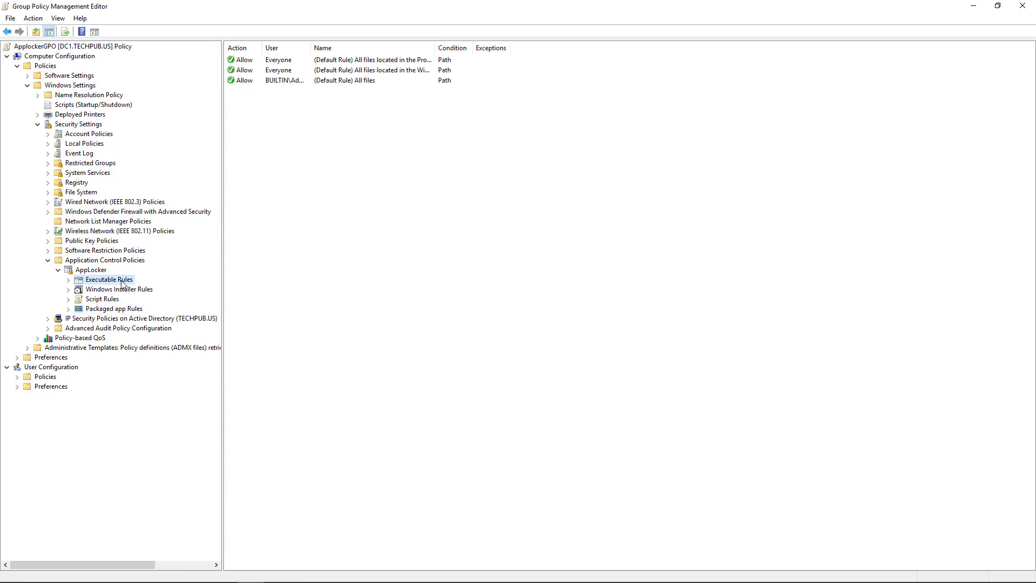
- Start a new executable rule set to Deny for Everyone with a Publisher condition
right_click(107, 281)
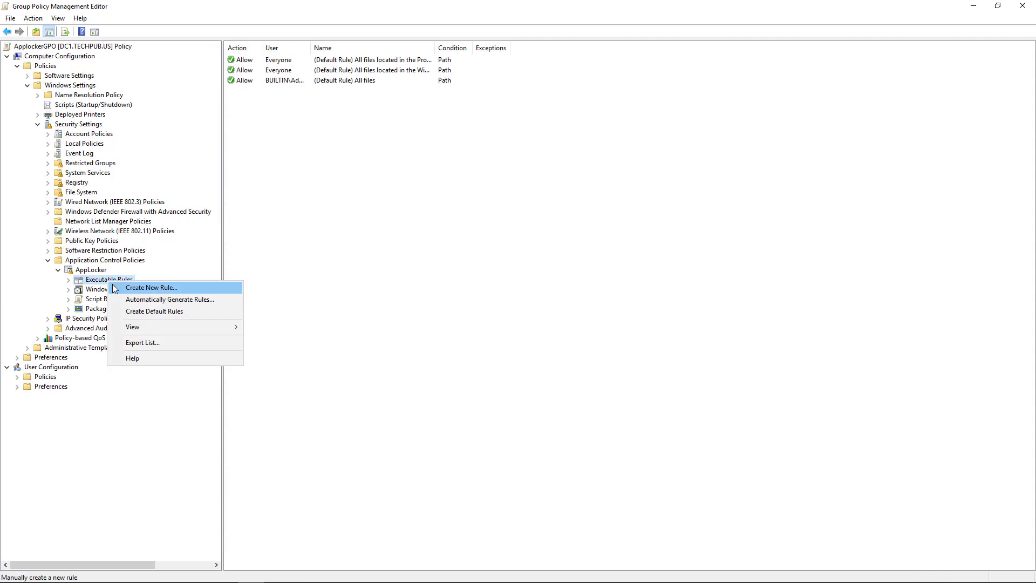
left_click(120, 288)
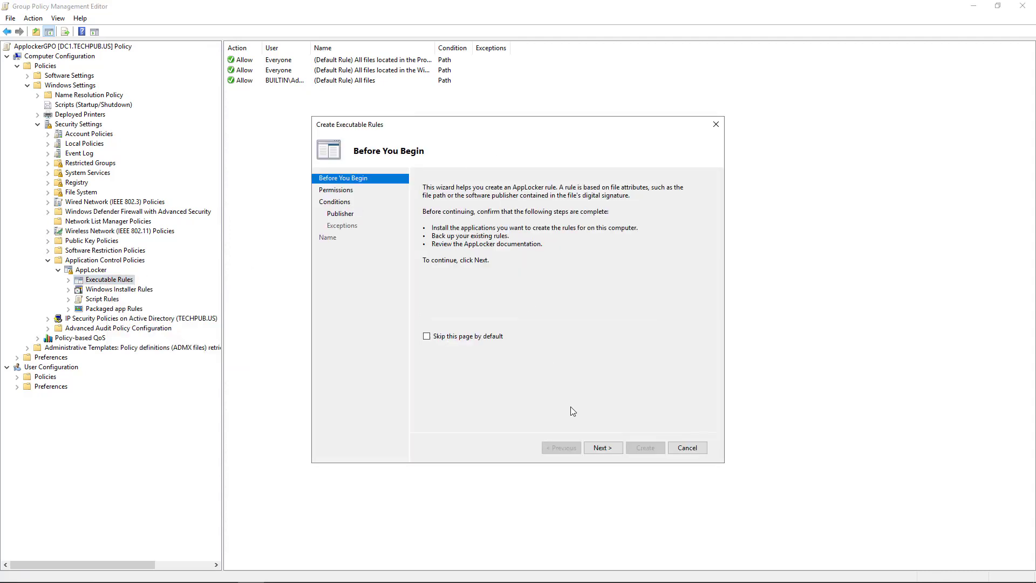
left_click(602, 448)
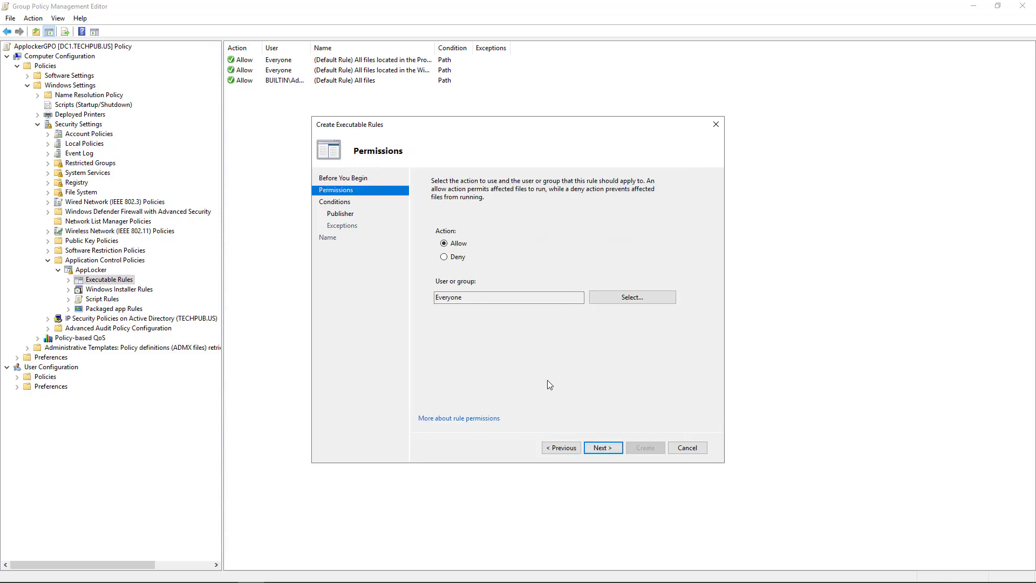
left_click(459, 259)
left_click(603, 446)
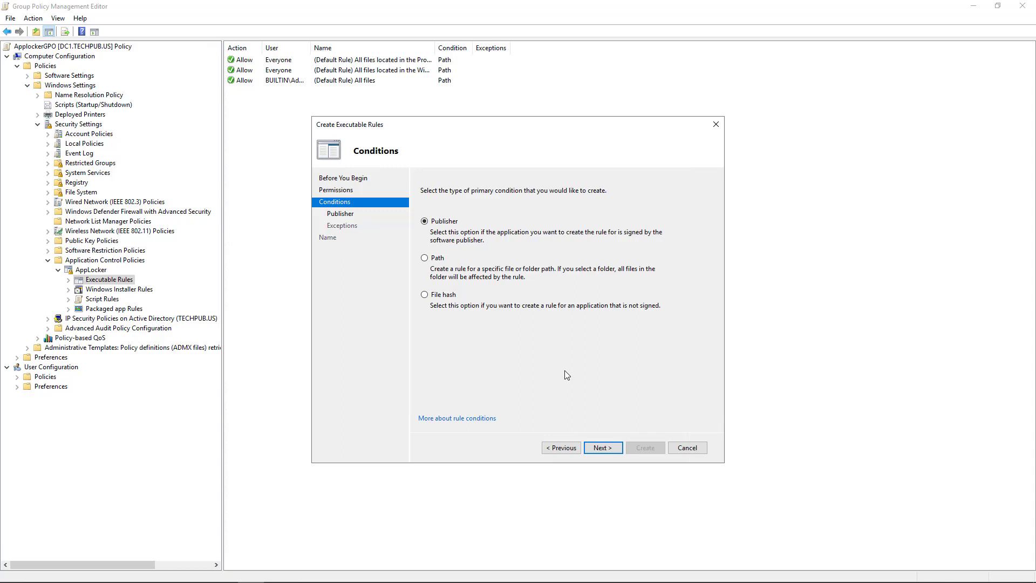
left_click(603, 449)
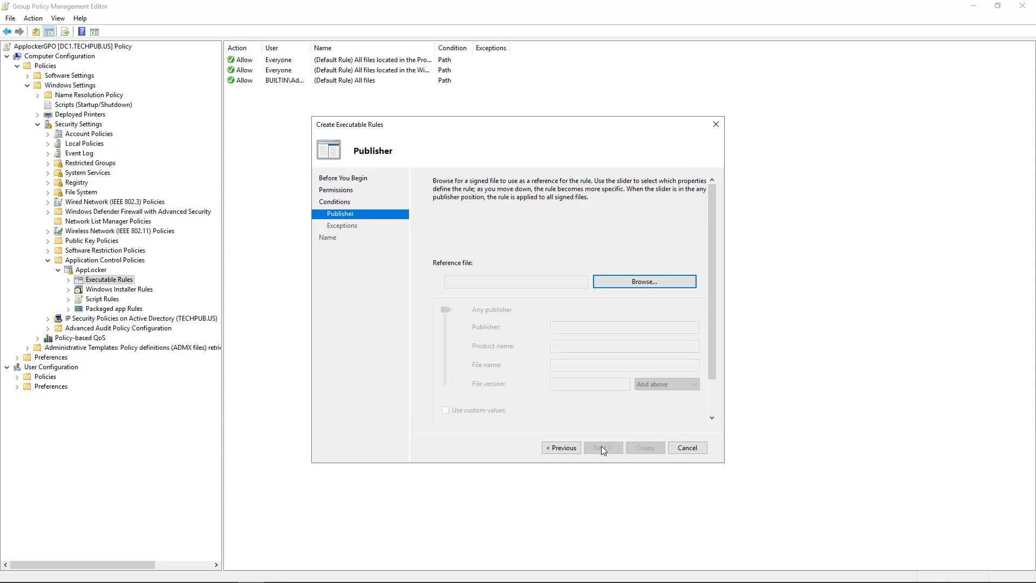
- Use Firefox Installer from Downloads as the publisher reference and try the slider's scope levels
left_click(626, 281)
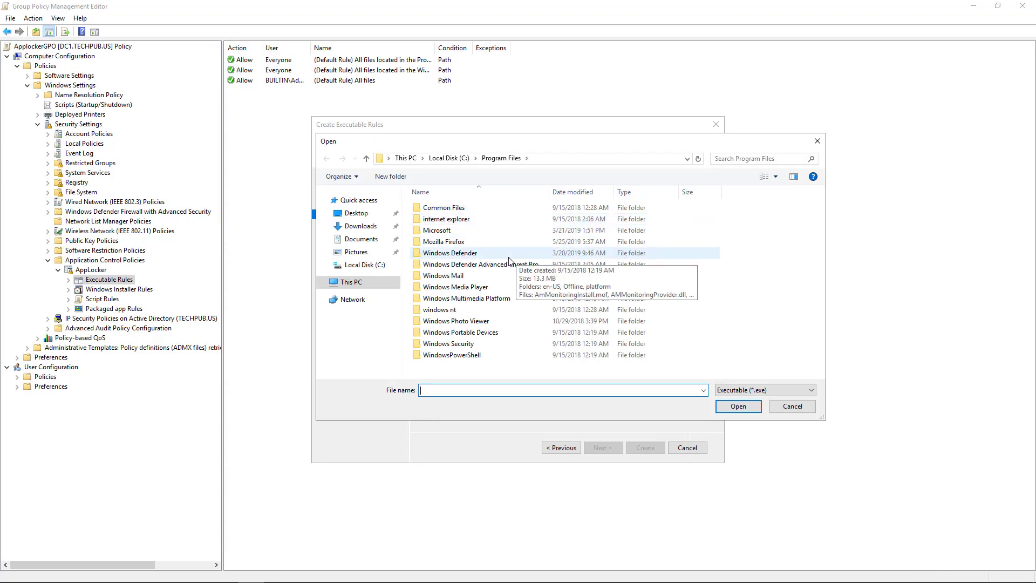
left_click(360, 227)
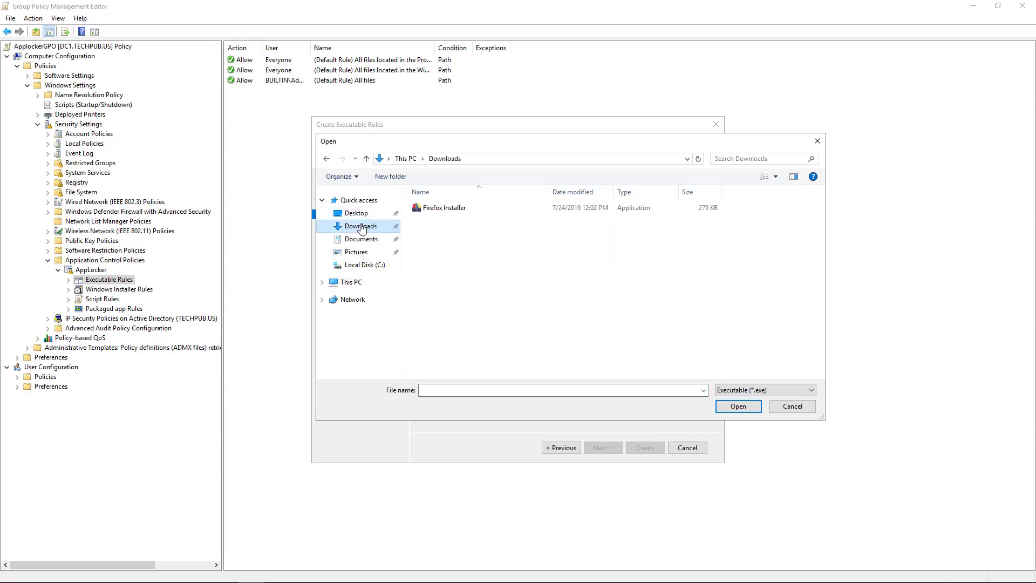
left_click(458, 211)
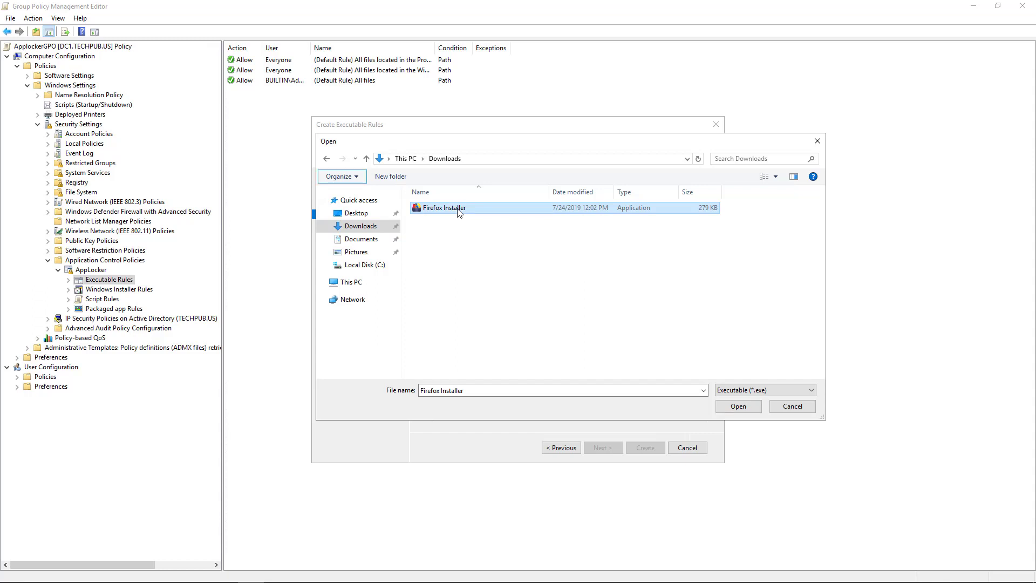
left_click(738, 406)
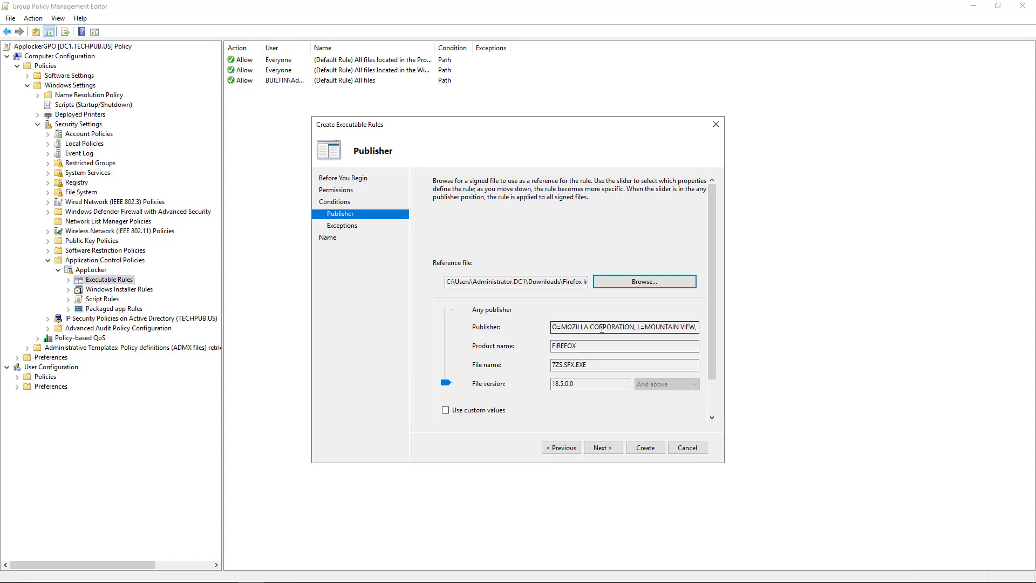
key("Tab")
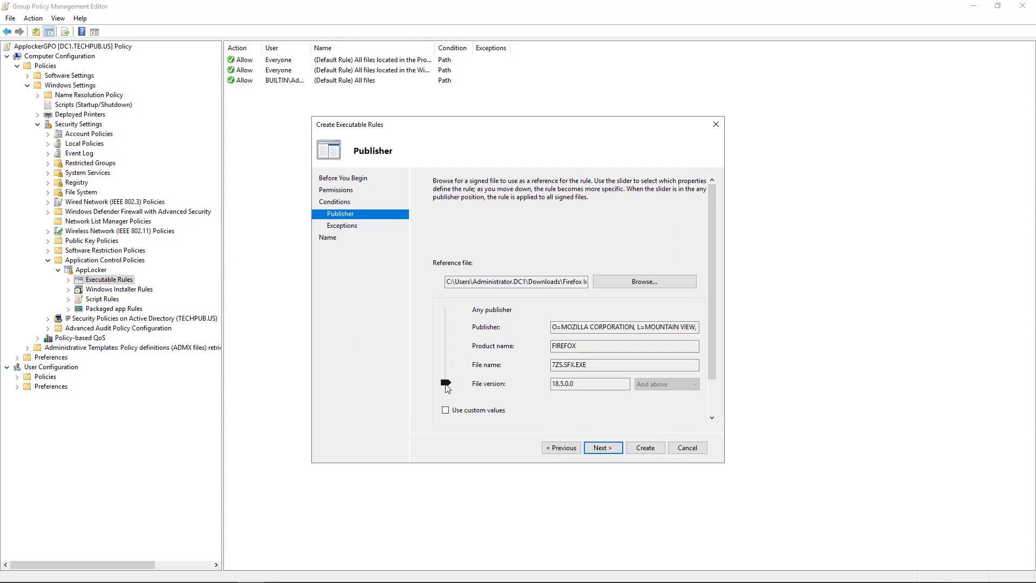
left_click_drag(446, 385, 446, 369)
left_click_drag(447, 373, 445, 329)
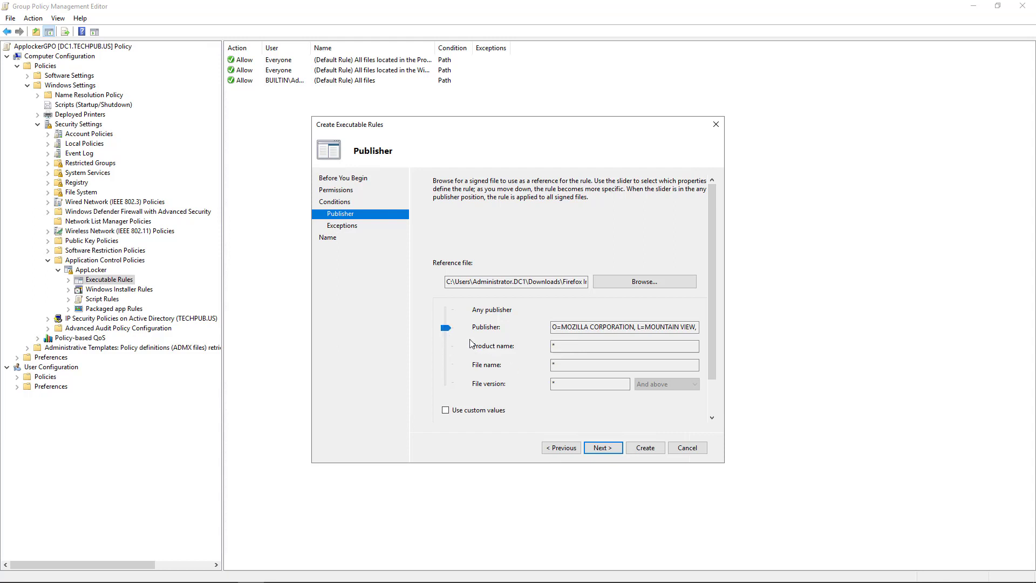
left_click_drag(445, 327, 446, 384)
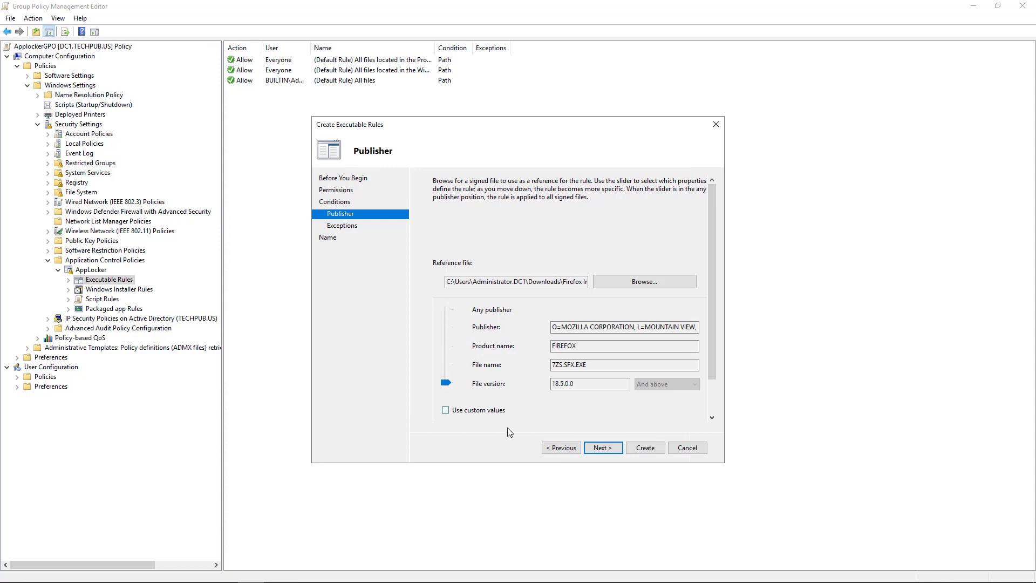
- Go back and switch the deny rule's condition type to Path
left_click(561, 450)
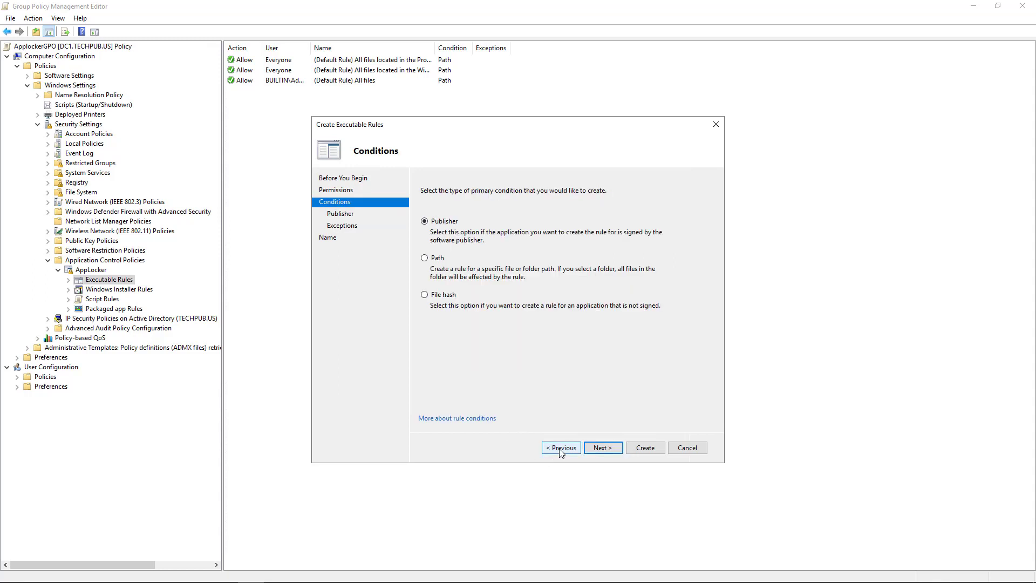
left_click(427, 258)
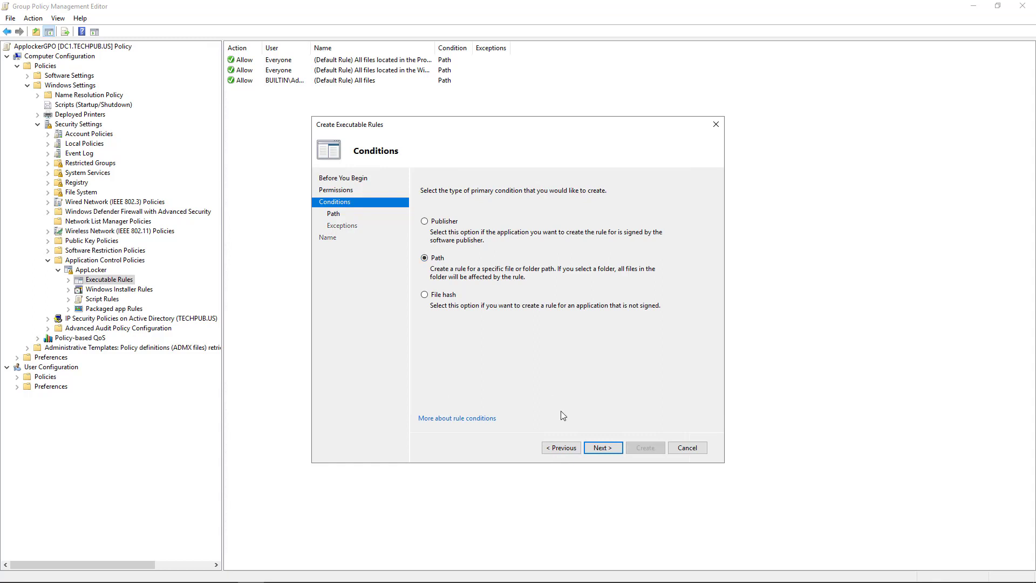
left_click(599, 449)
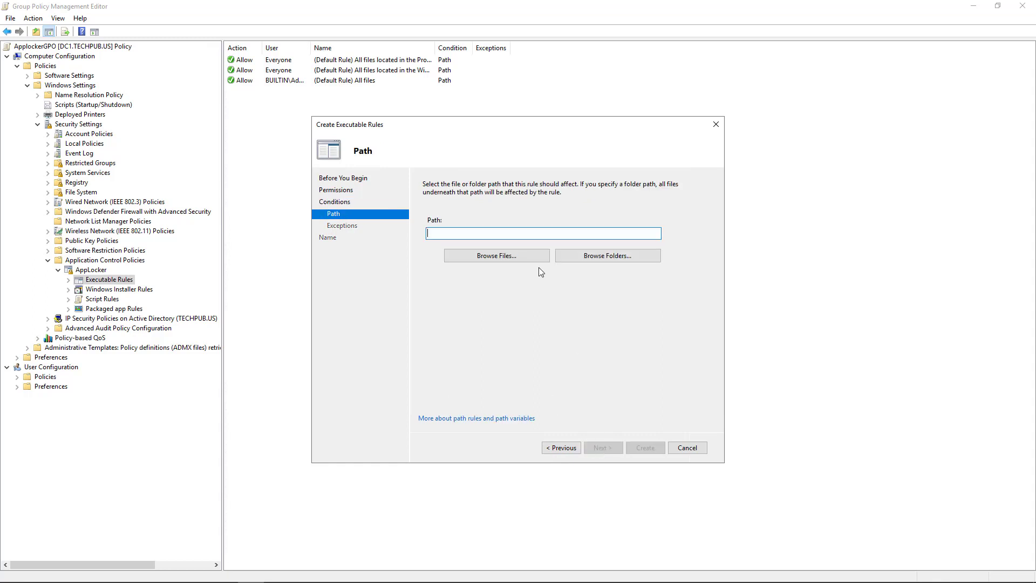
- Set the rule's path to Firefox Installer.exe in the Downloads folder
left_click(595, 258)
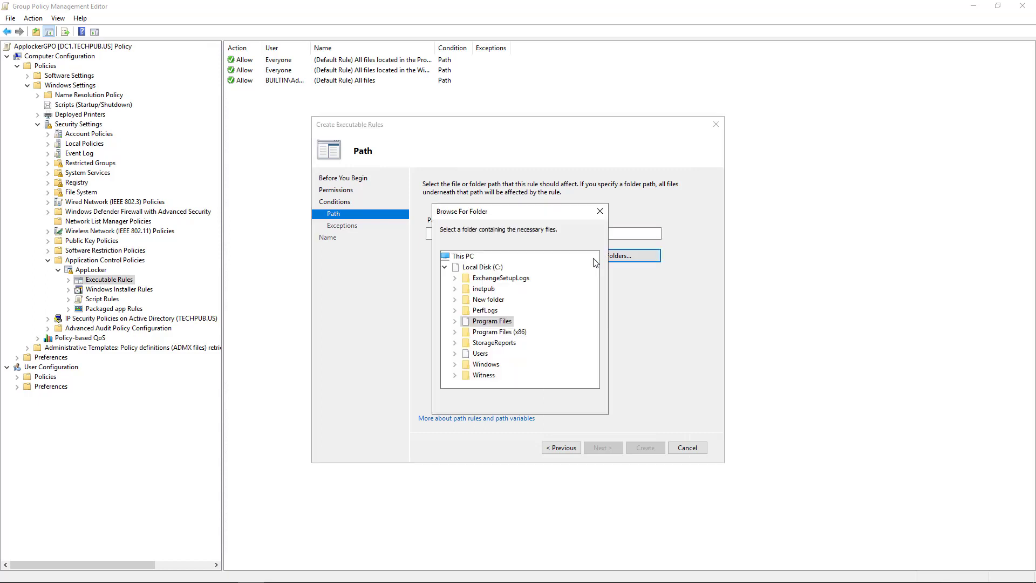
left_click(578, 402)
left_click(480, 256)
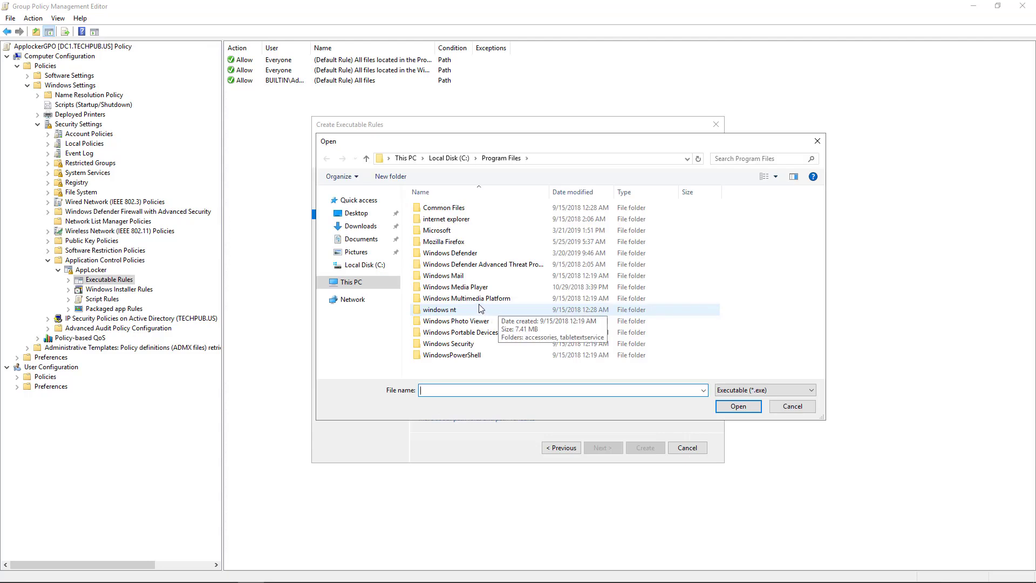
left_click(360, 226)
left_click(453, 211)
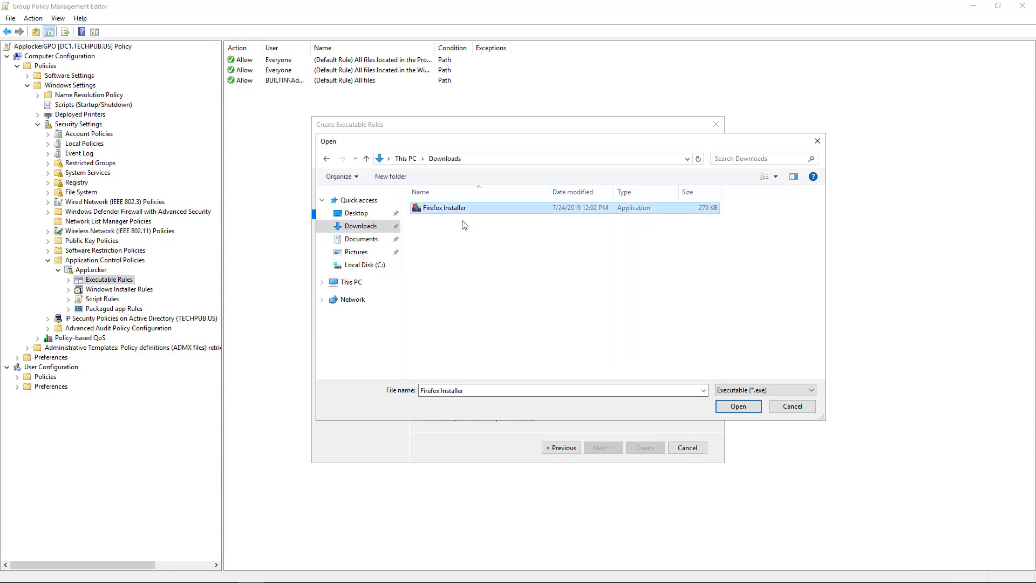
left_click(731, 407)
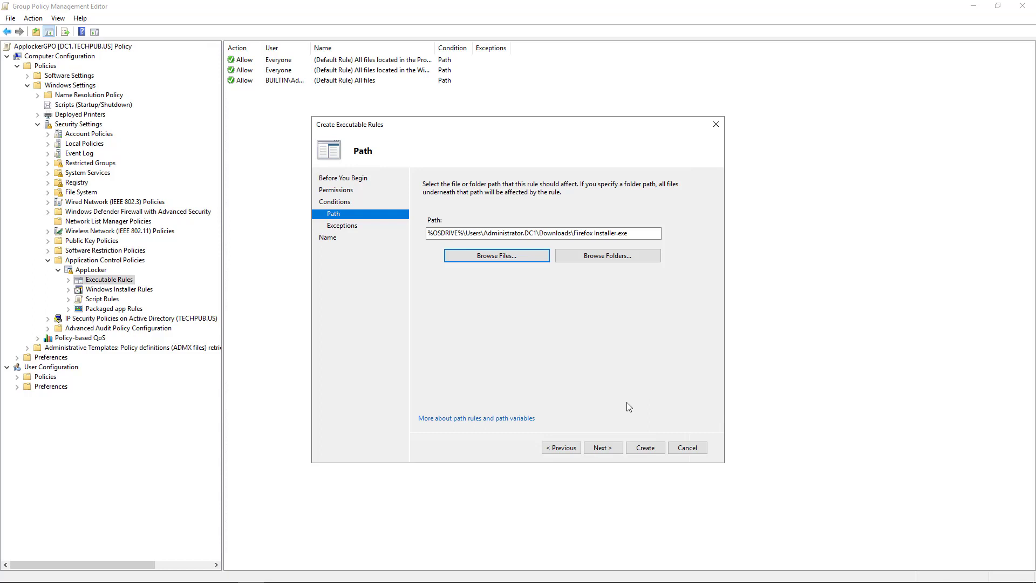
- Check the exception types without adding any, then change the condition type to File hash
left_click(602, 448)
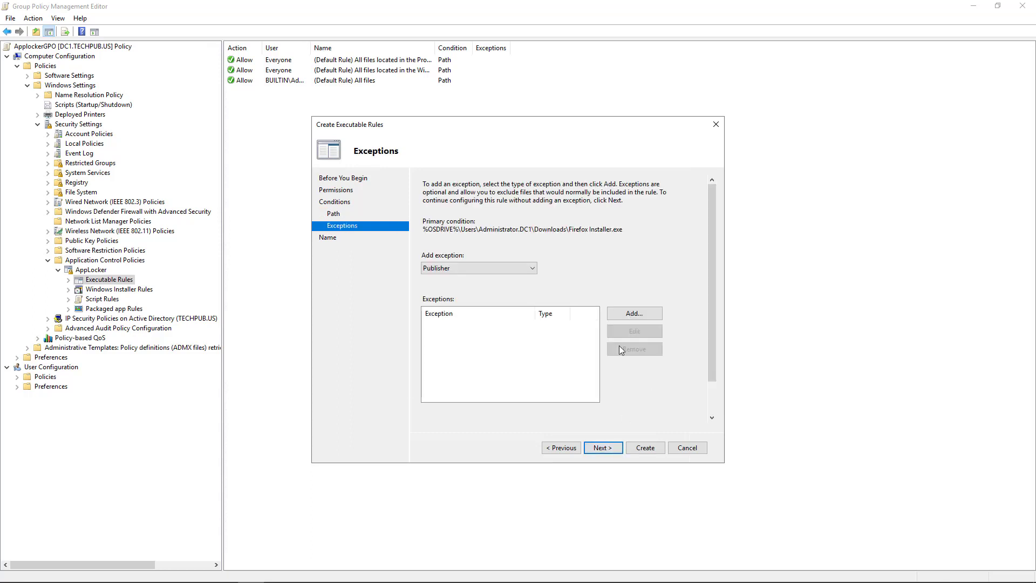
left_click(531, 271)
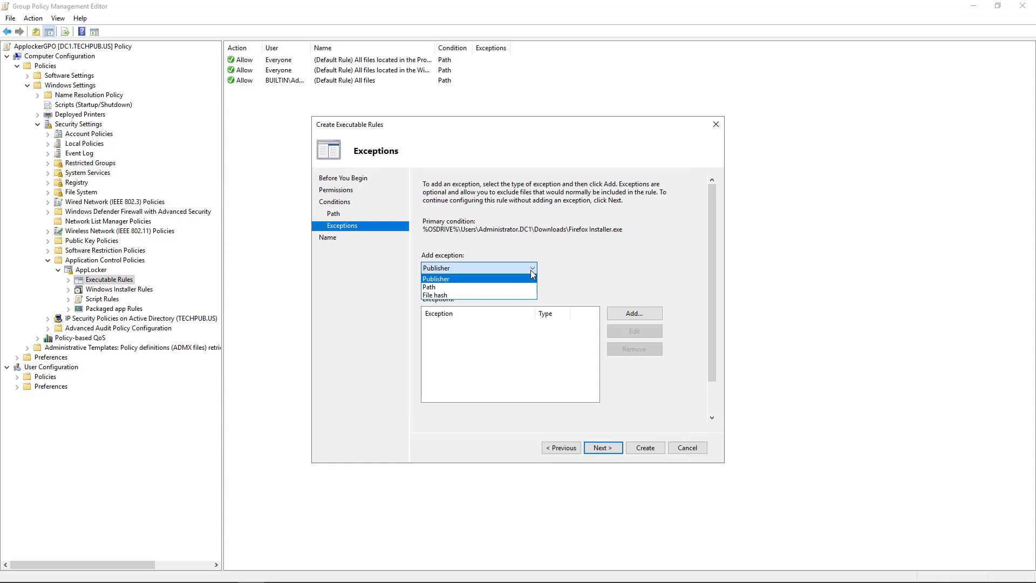
left_click(575, 283)
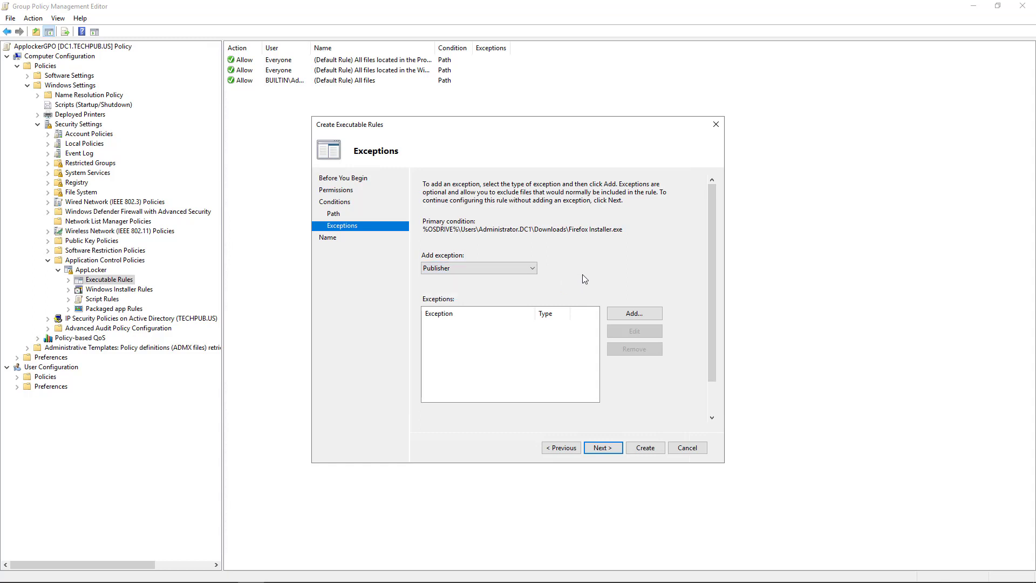
left_click(559, 449)
left_click(560, 449)
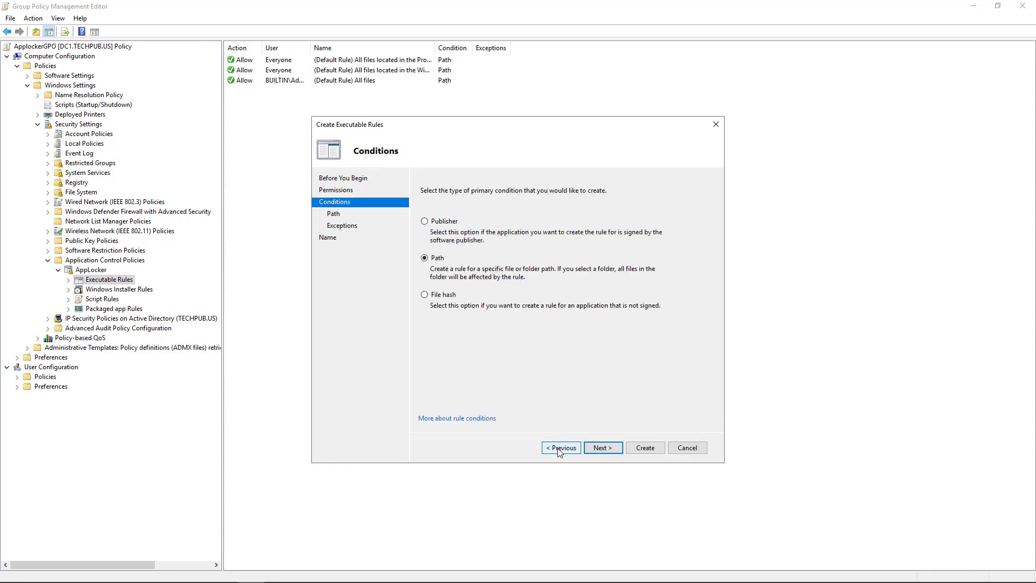
left_click(451, 296)
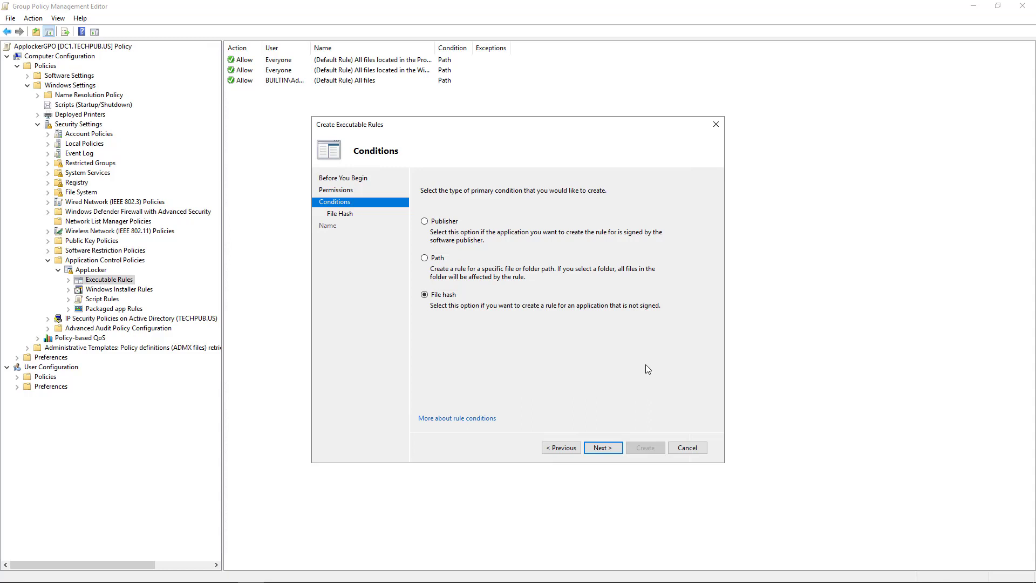
- Add Firefox Installer.exe as the file to hash and advance to naming
left_click(609, 448)
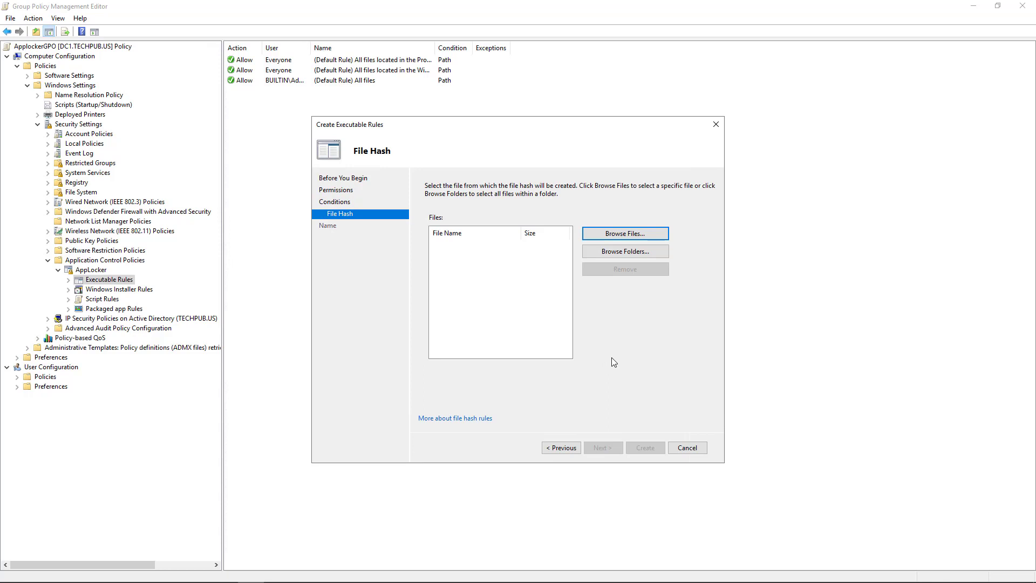
left_click(614, 234)
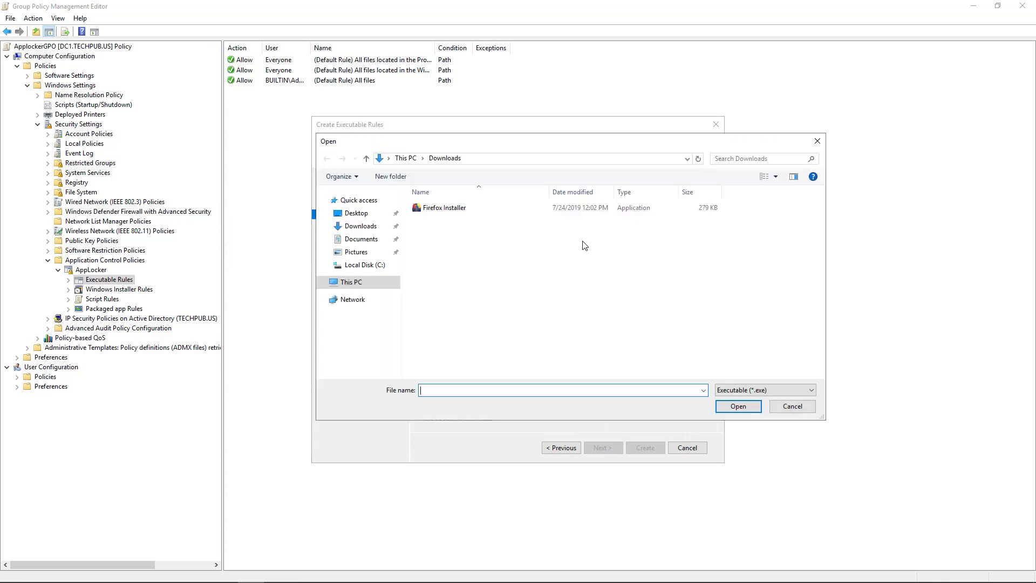
double_click(439, 210)
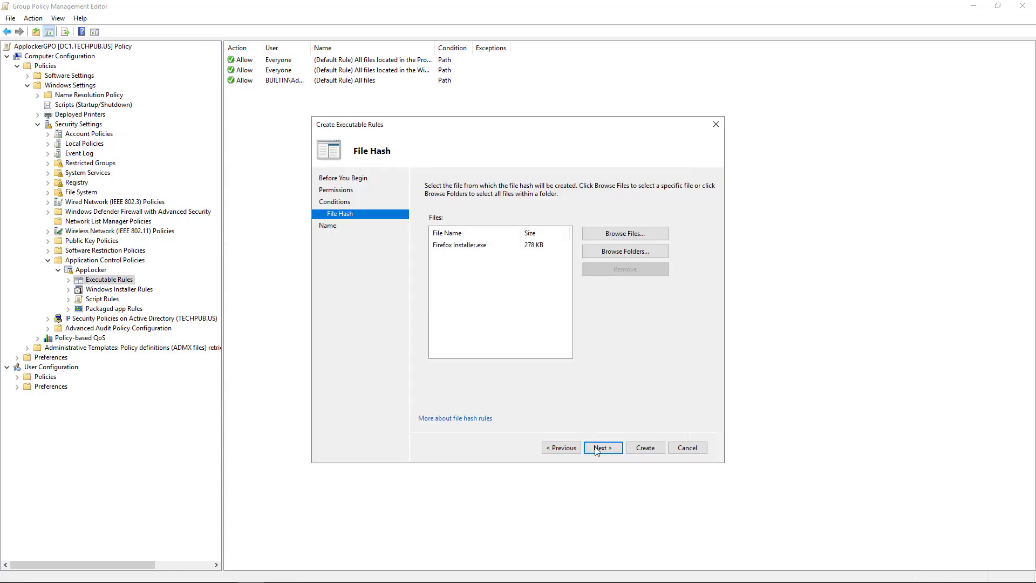
left_click(602, 448)
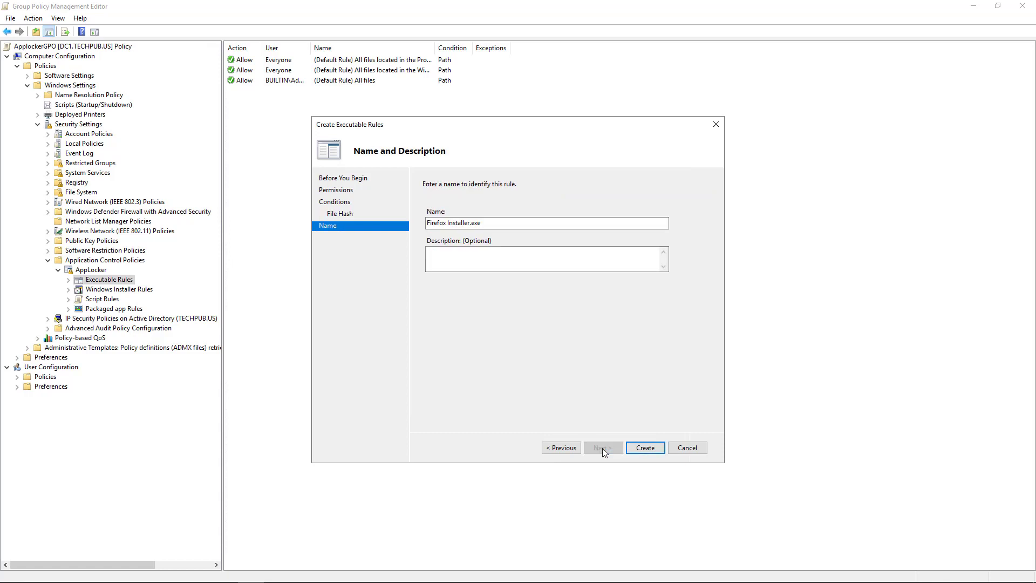
- Return to the condition type page and select Publisher instead
left_click(561, 447)
left_click(561, 448)
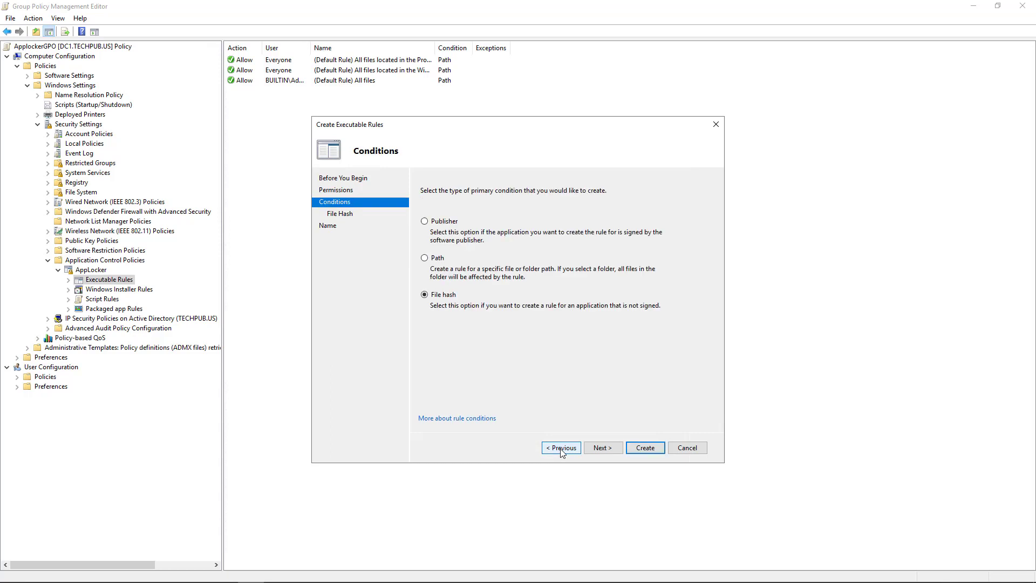
left_click(438, 222)
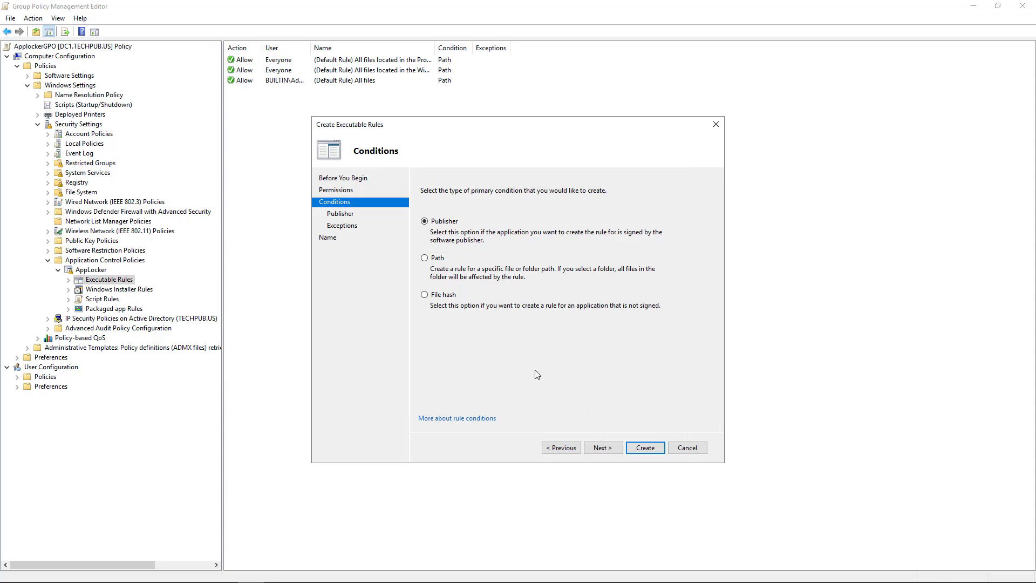
- Switch the rule's condition back to Path and browse for a new file
left_click(439, 259)
left_click(602, 447)
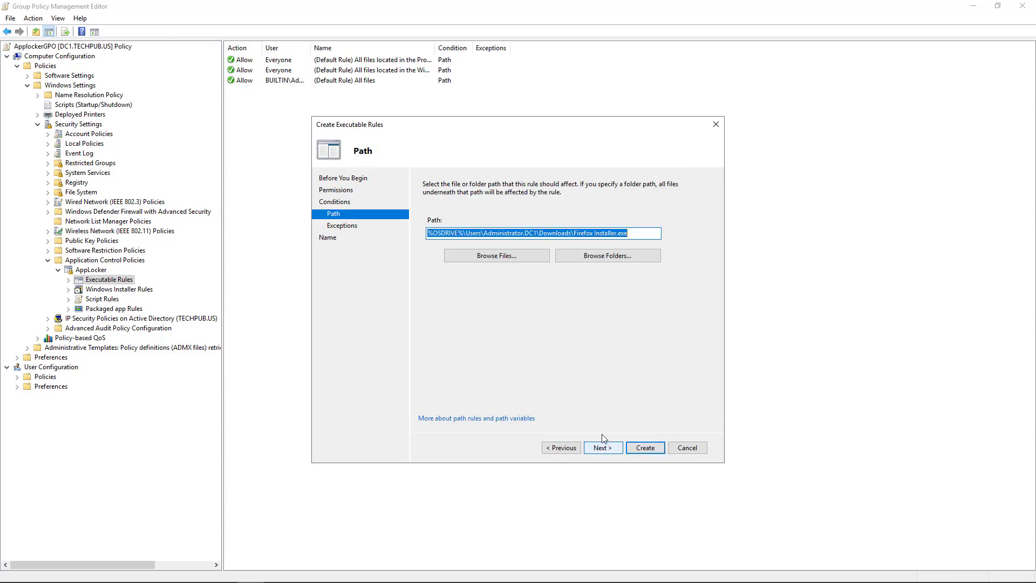
left_click(496, 258)
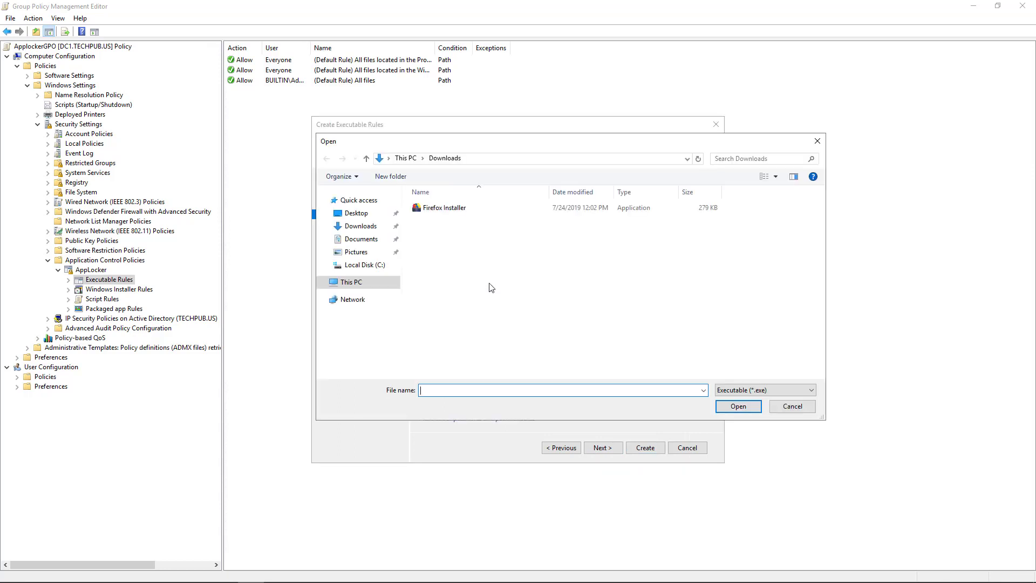
- Pick calc.exe from C:\Windows\System32 so the path reads %SYSTEM32%\calc.exe
left_click(366, 285)
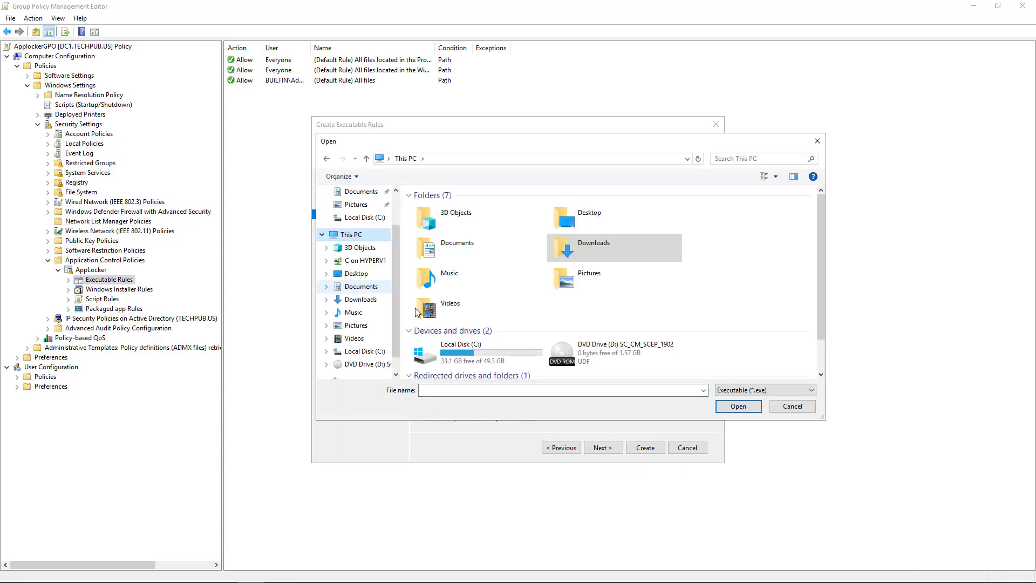
double_click(462, 348)
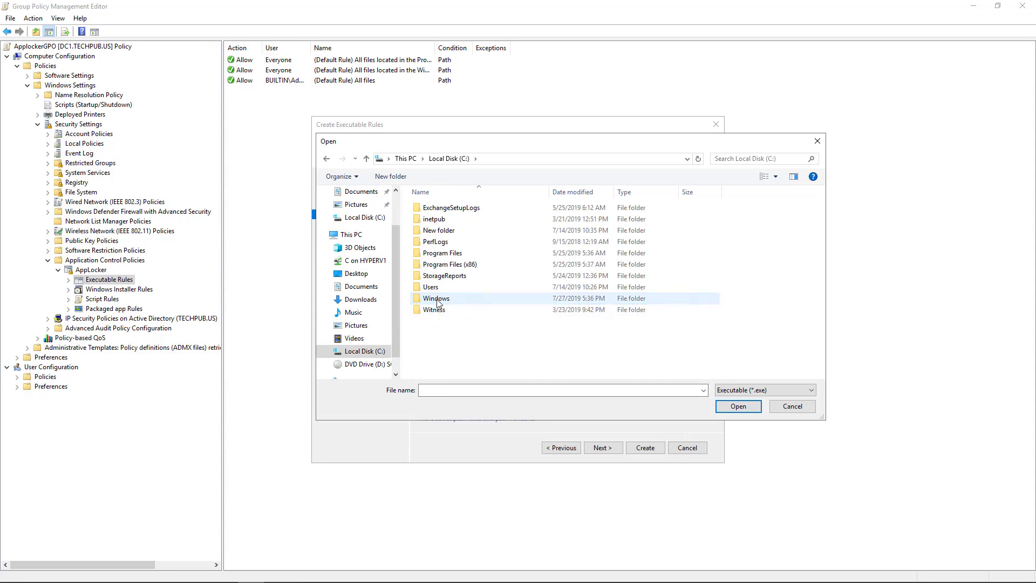
double_click(437, 301)
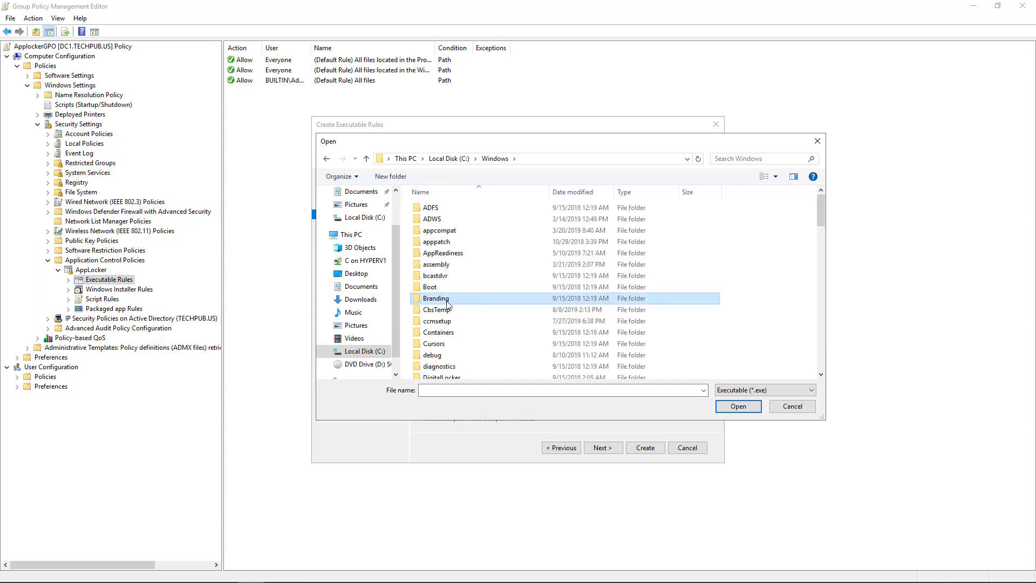
key("s")
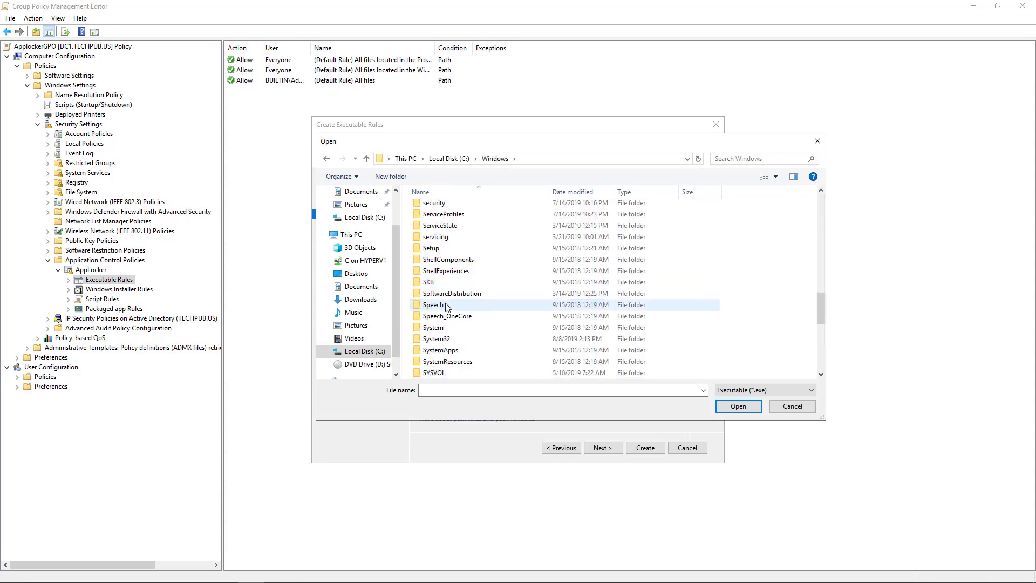
double_click(436, 362)
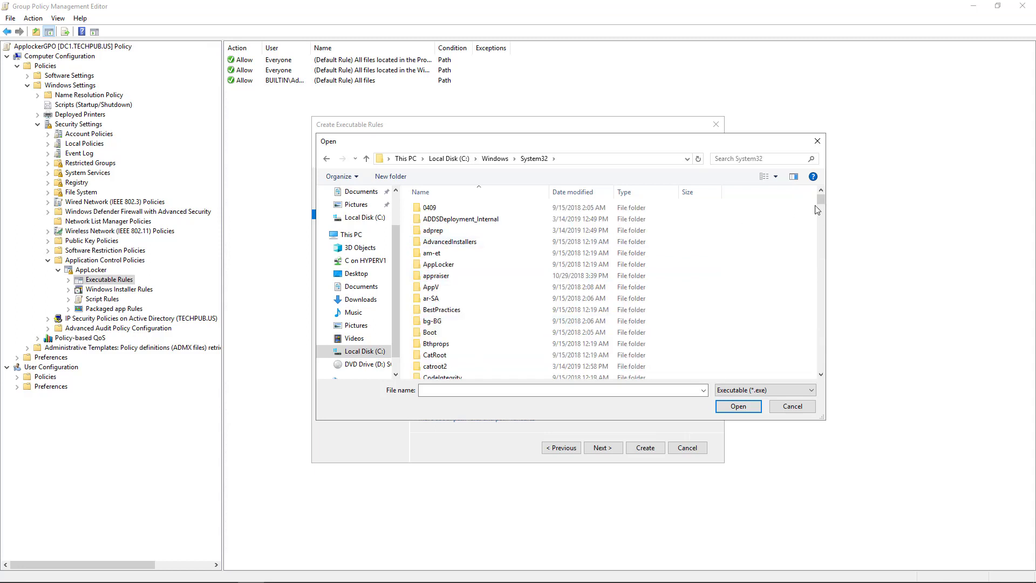
left_click_drag(822, 199, 823, 243)
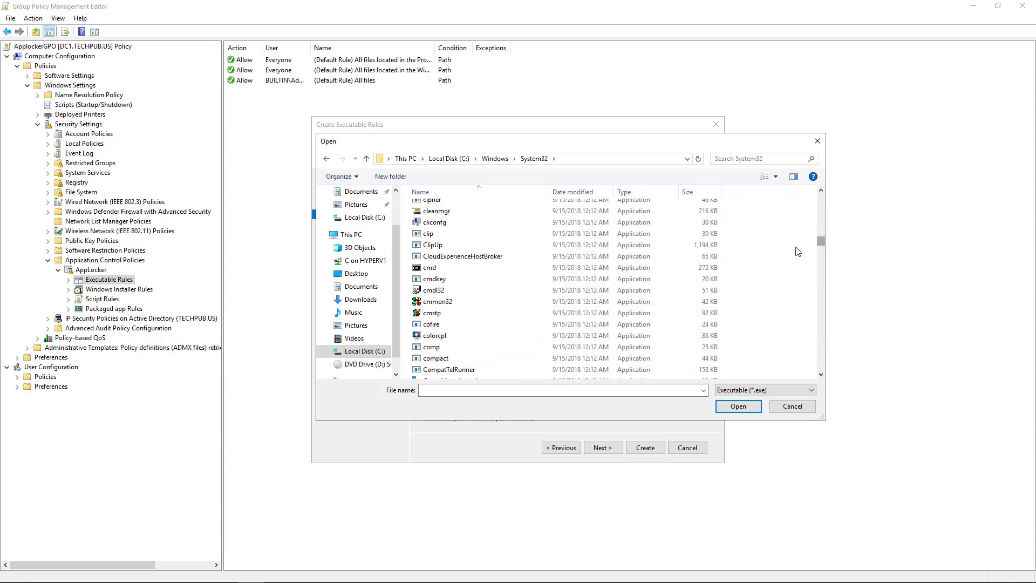
left_click(479, 257)
scroll(484, 260, "up", 2)
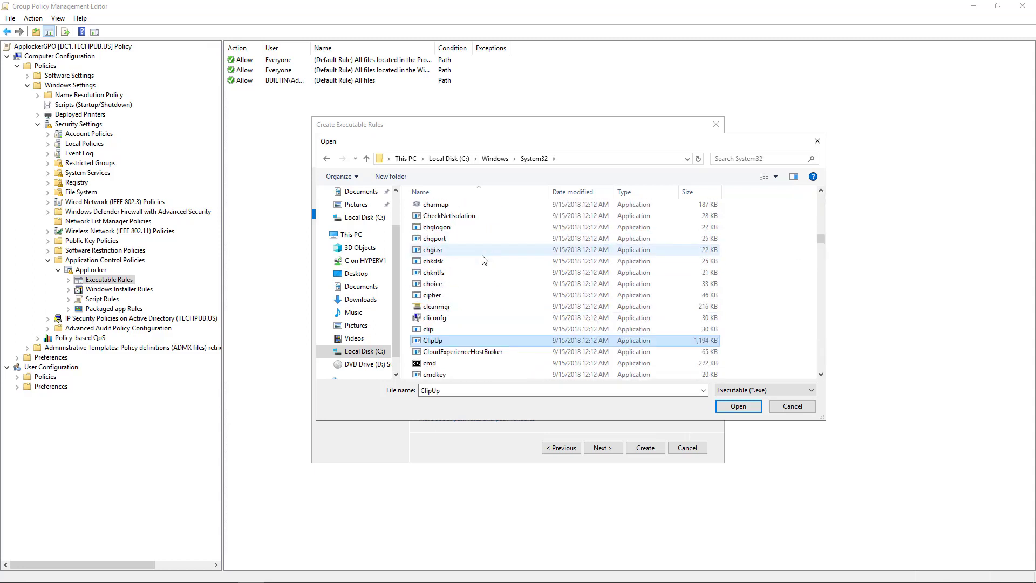
scroll(484, 260, "up", 2)
scroll(484, 260, "up", 2)
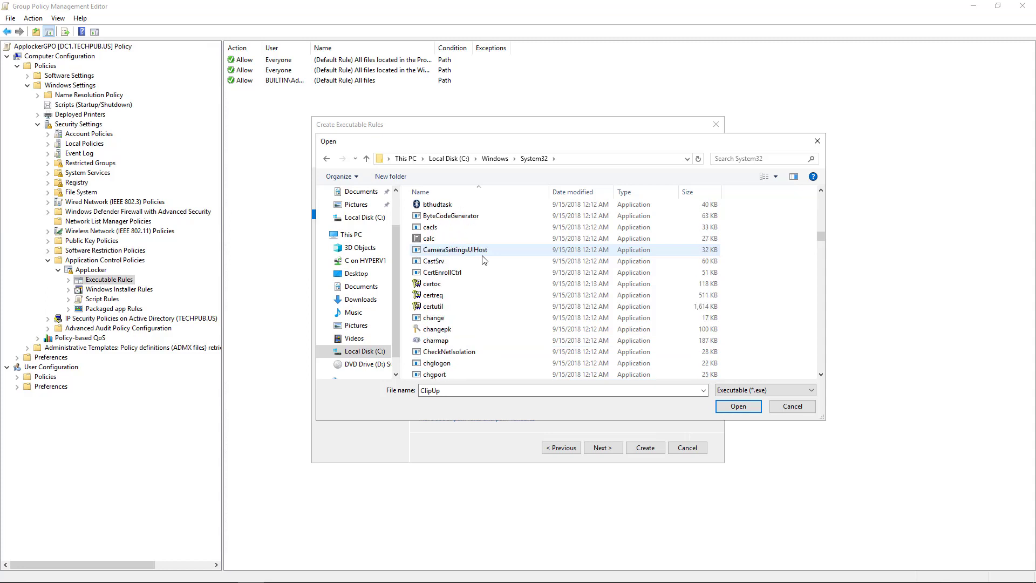
double_click(442, 239)
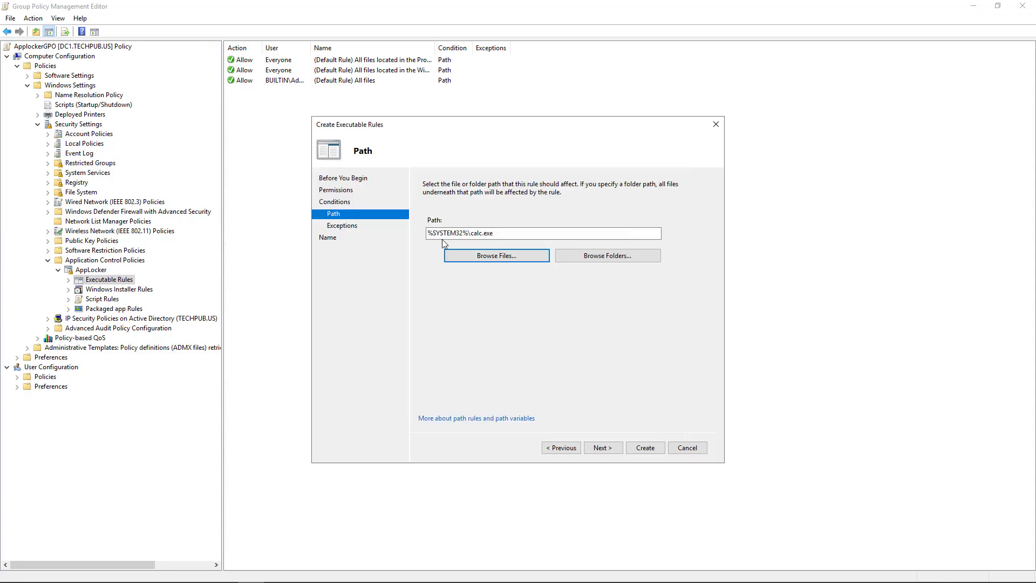
- Create the %SYSTEM32%\calc.exe Deny rule for Everyone without exceptions
left_click(601, 448)
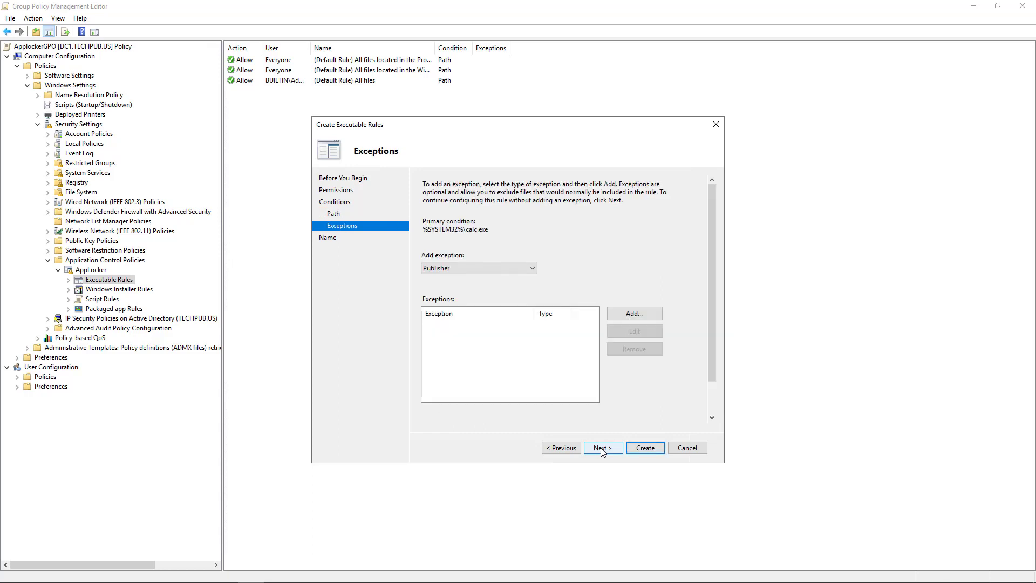
left_click(601, 448)
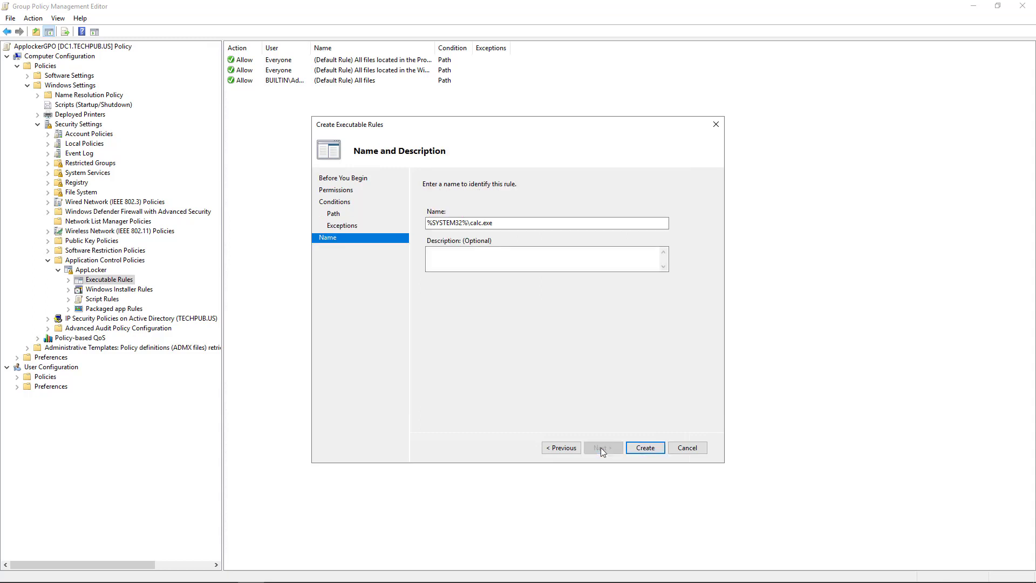
left_click(640, 448)
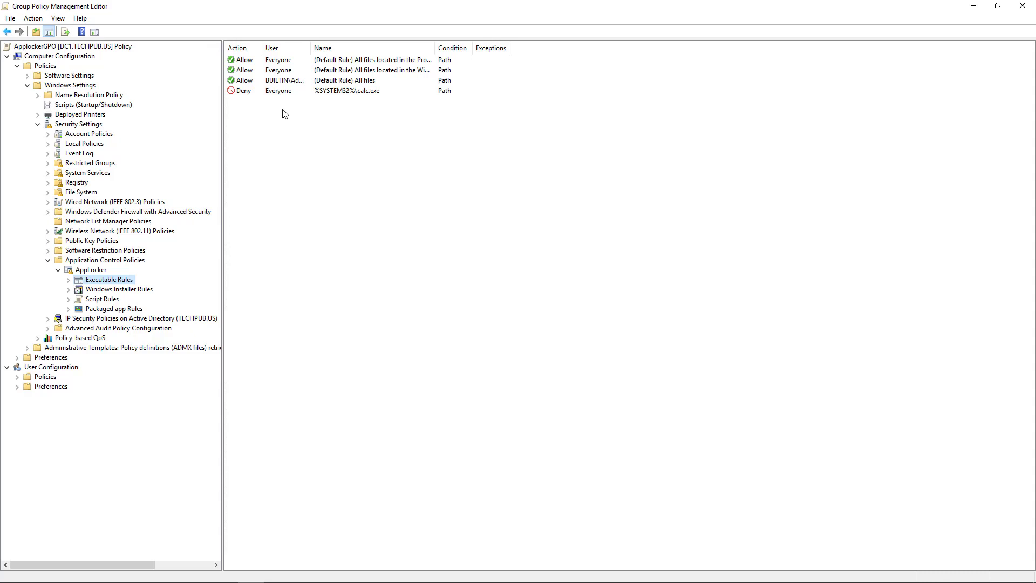
- Start a new Windows Installer rule set to Deny for Everyone with a Path condition
left_click(131, 290)
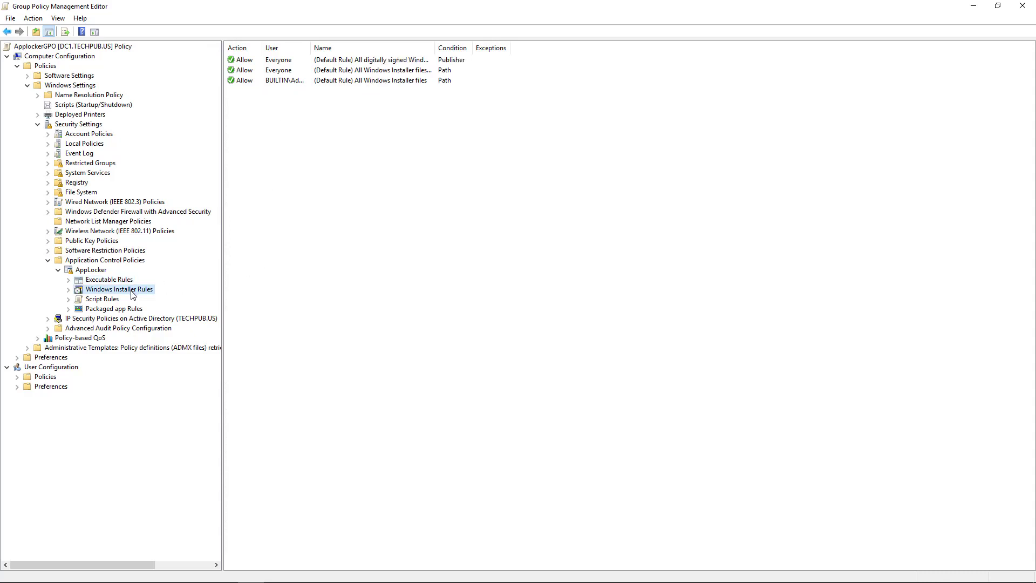
right_click(133, 293)
left_click(143, 297)
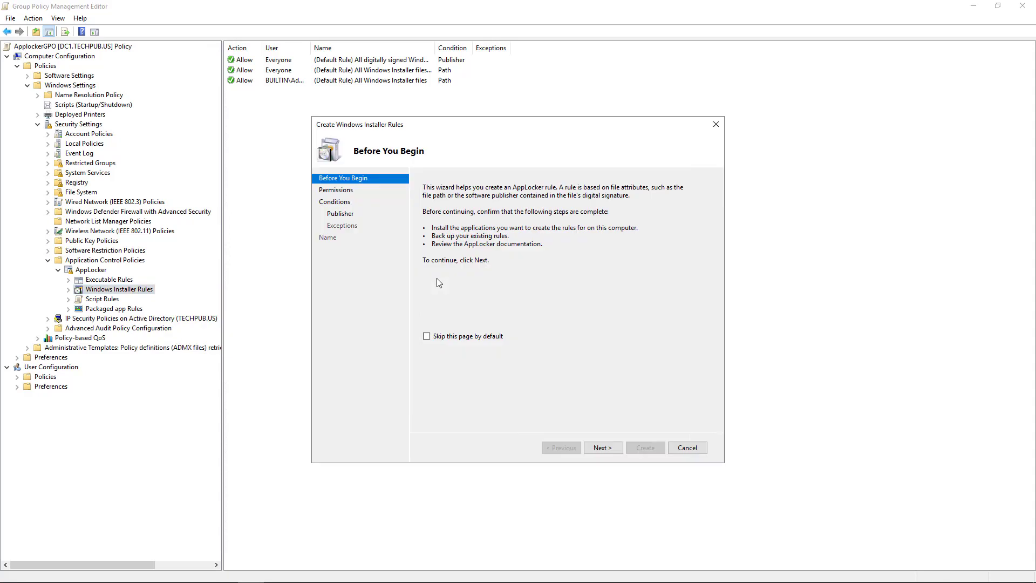
left_click(600, 448)
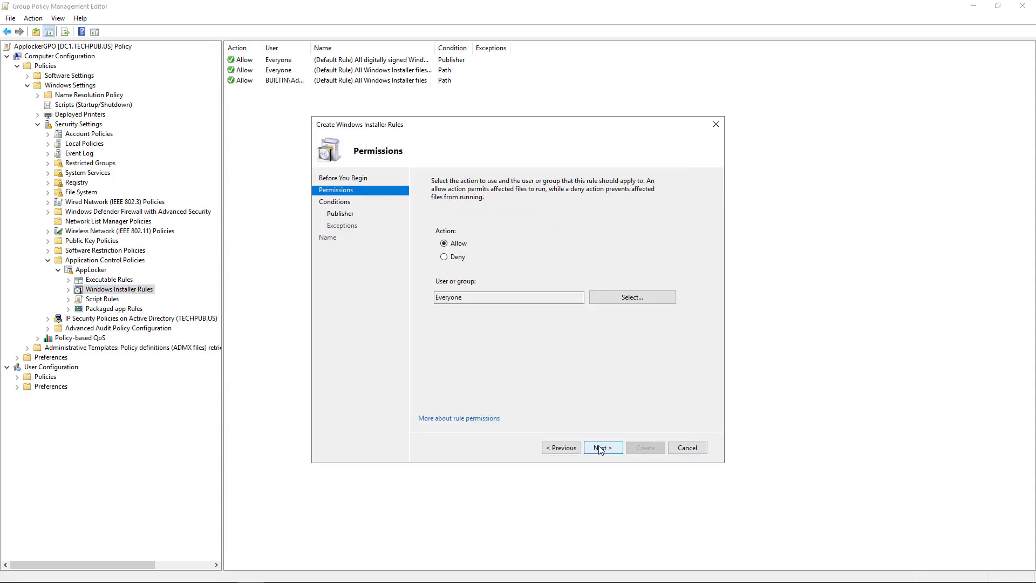
left_click(453, 258)
left_click(597, 449)
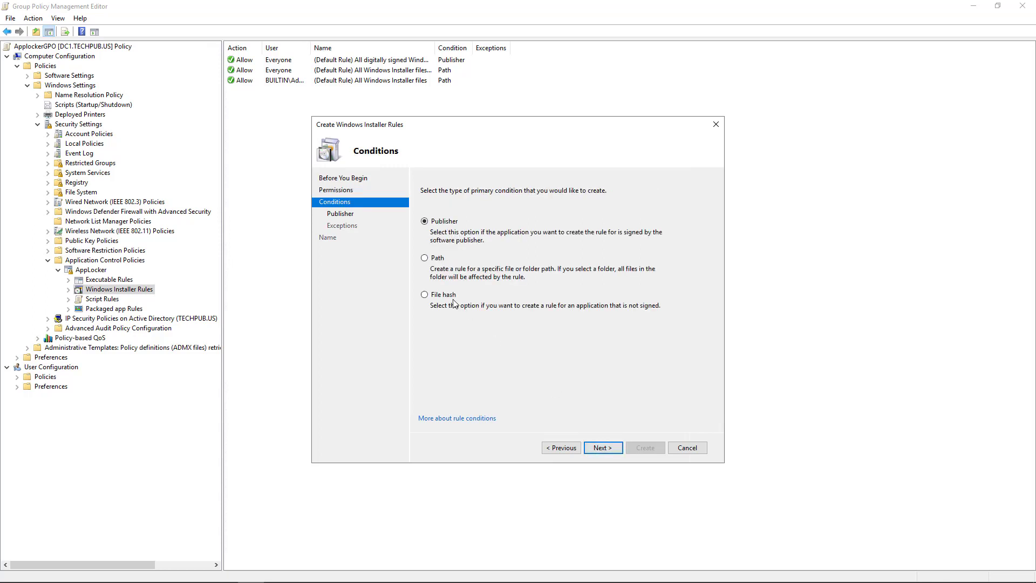
left_click(425, 258)
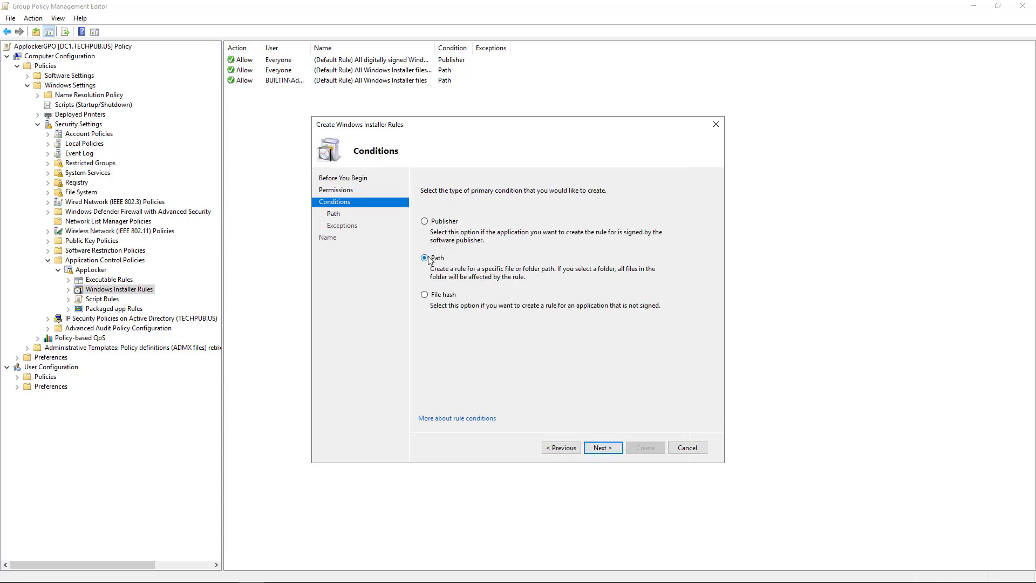
left_click(598, 448)
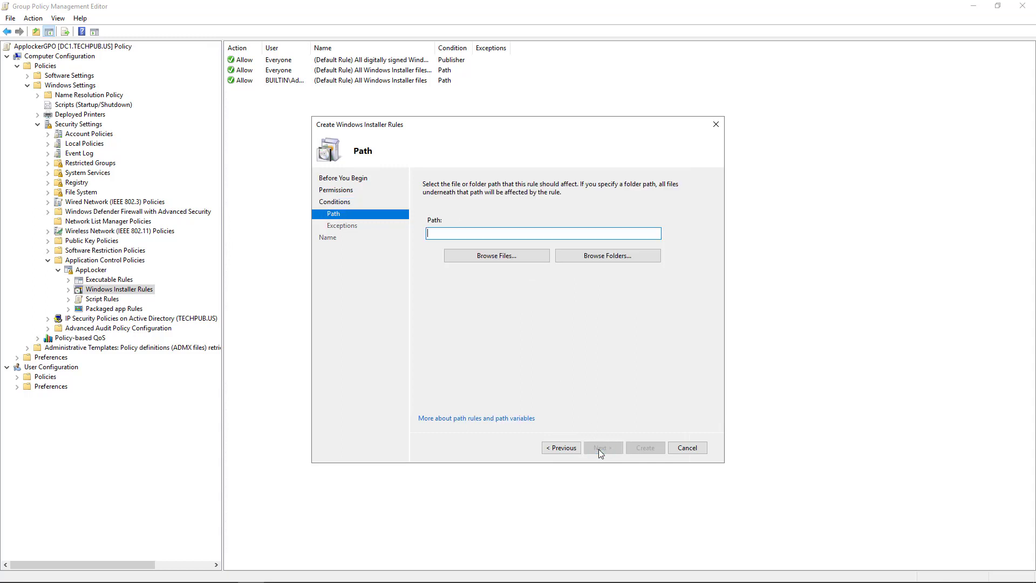
- Point the installer rule at Downloads\Adobe Air.msi and create it without exceptions
left_click(497, 257)
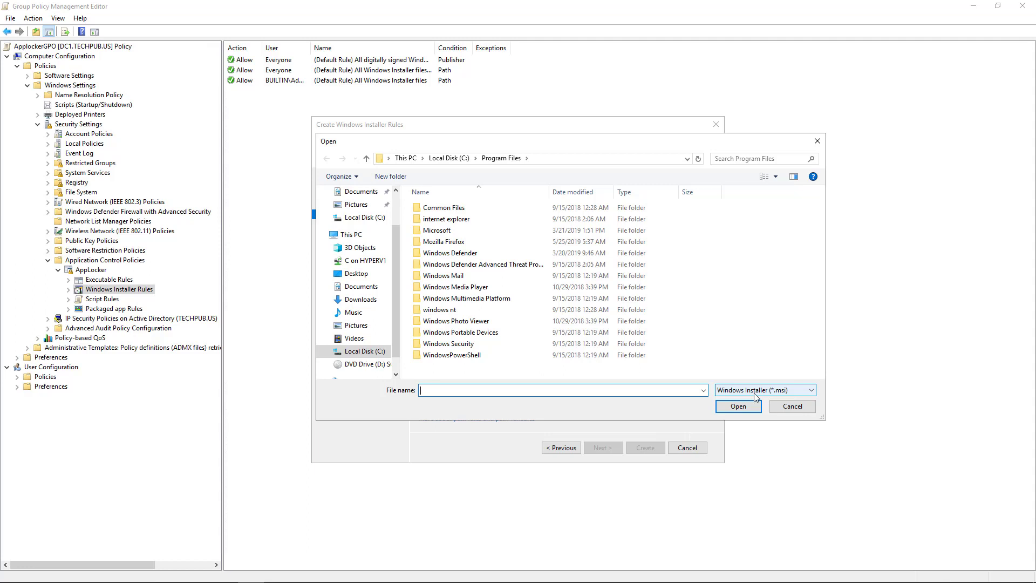
left_click(362, 305)
left_click(444, 210)
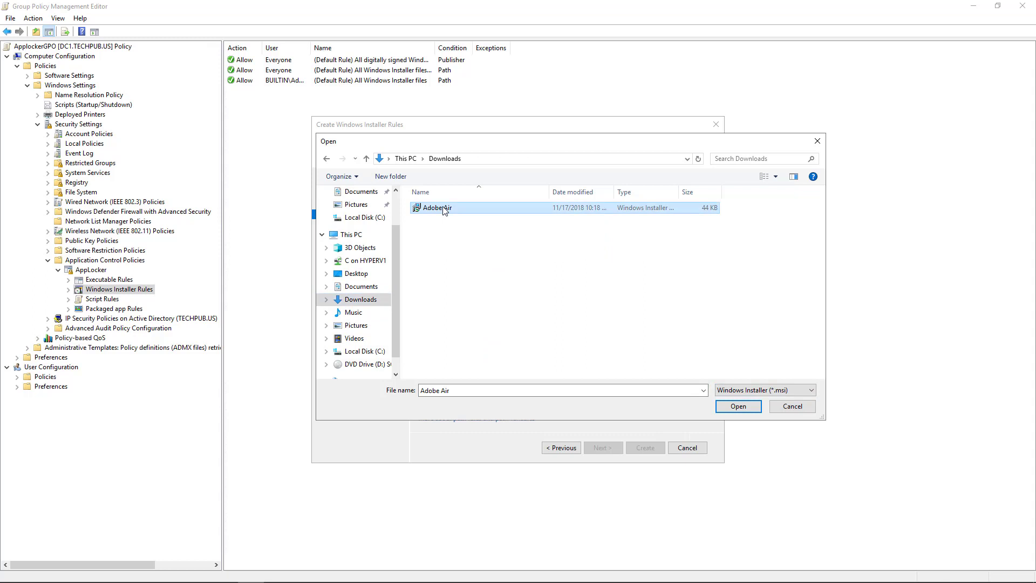
left_click(731, 408)
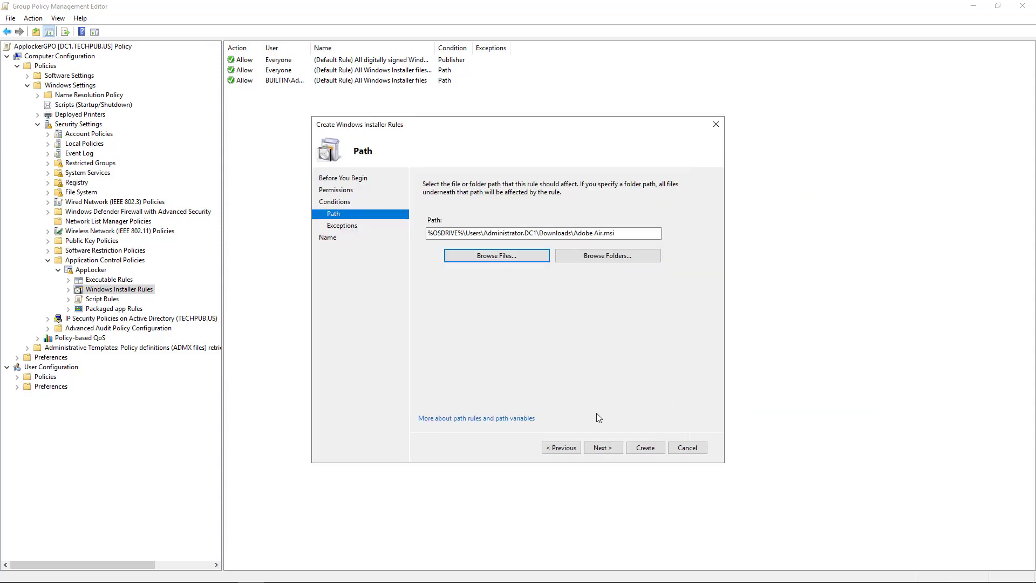
left_click(598, 451)
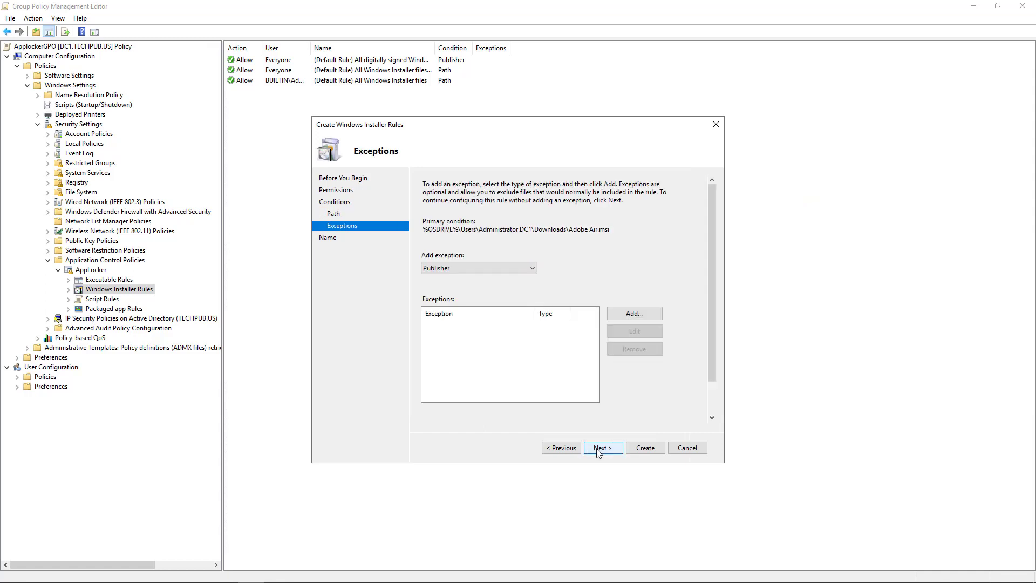
left_click(598, 451)
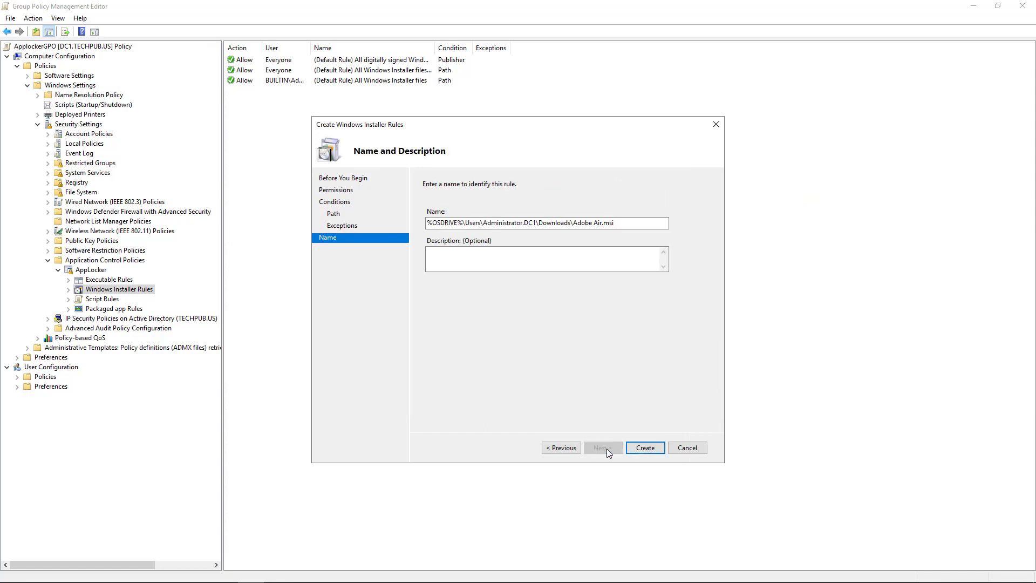
left_click(645, 449)
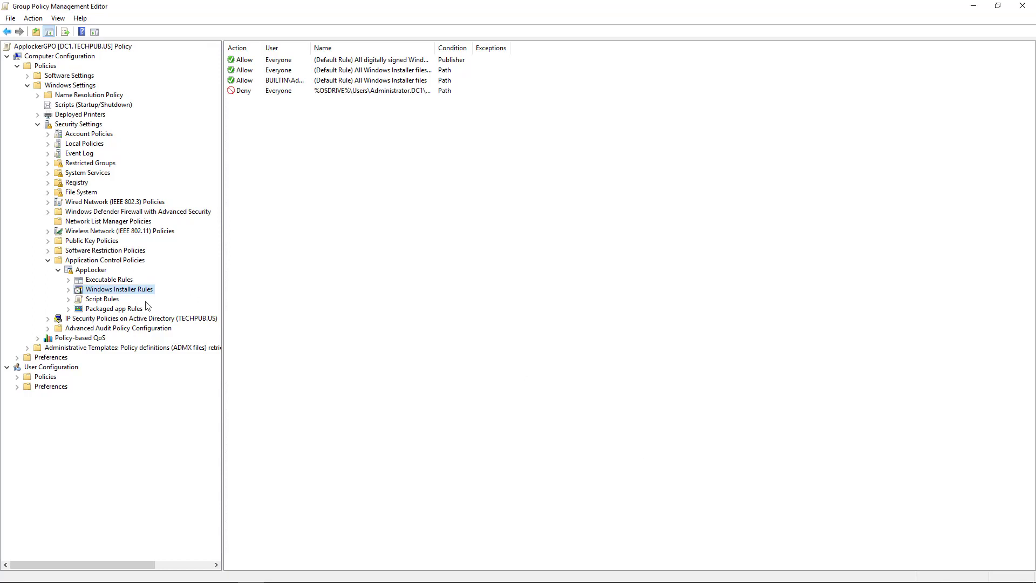
- Start a new Script rule set to Deny for Everyone with a Path condition
left_click(108, 301)
right_click(108, 303)
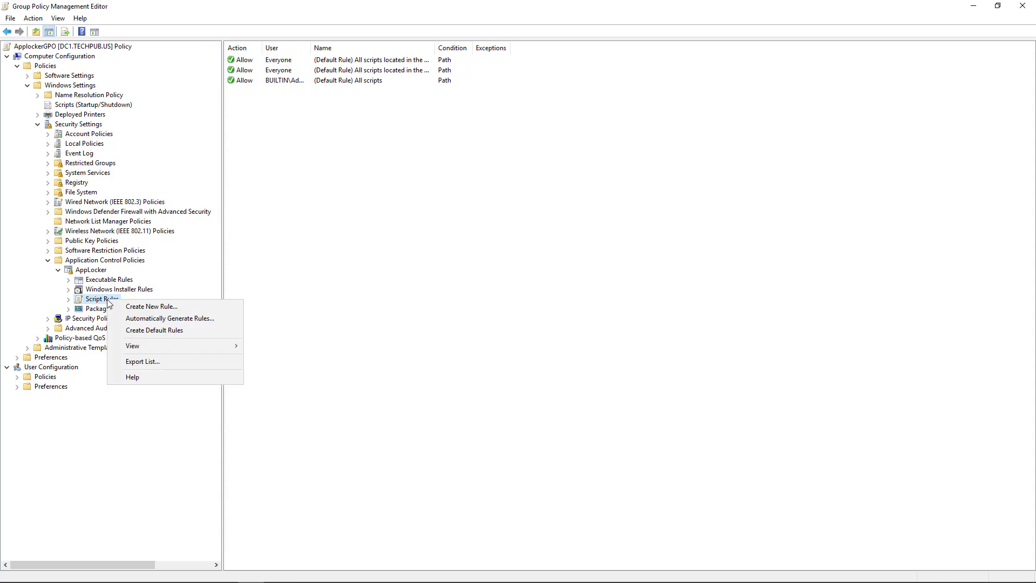
left_click(132, 306)
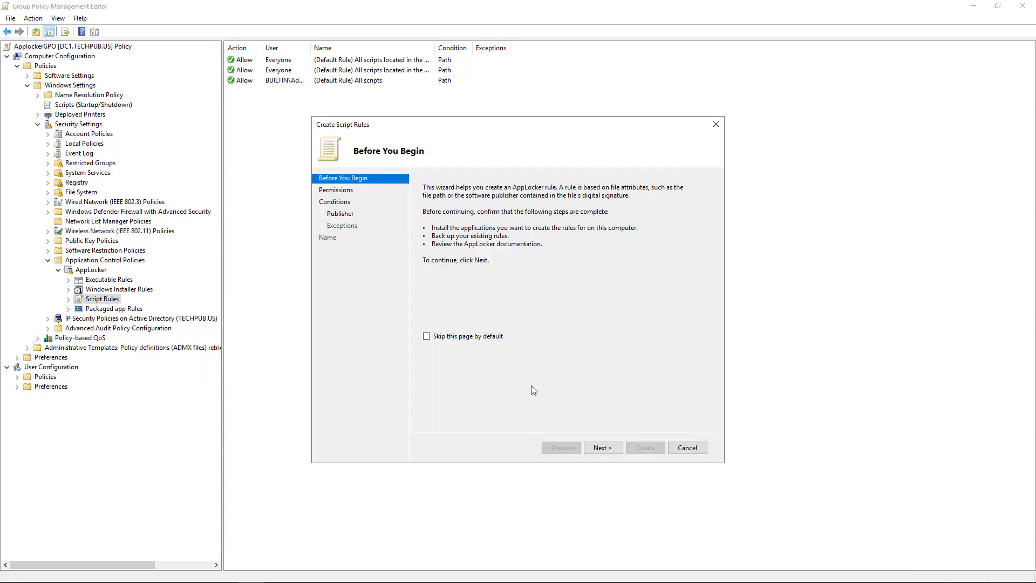
left_click(597, 448)
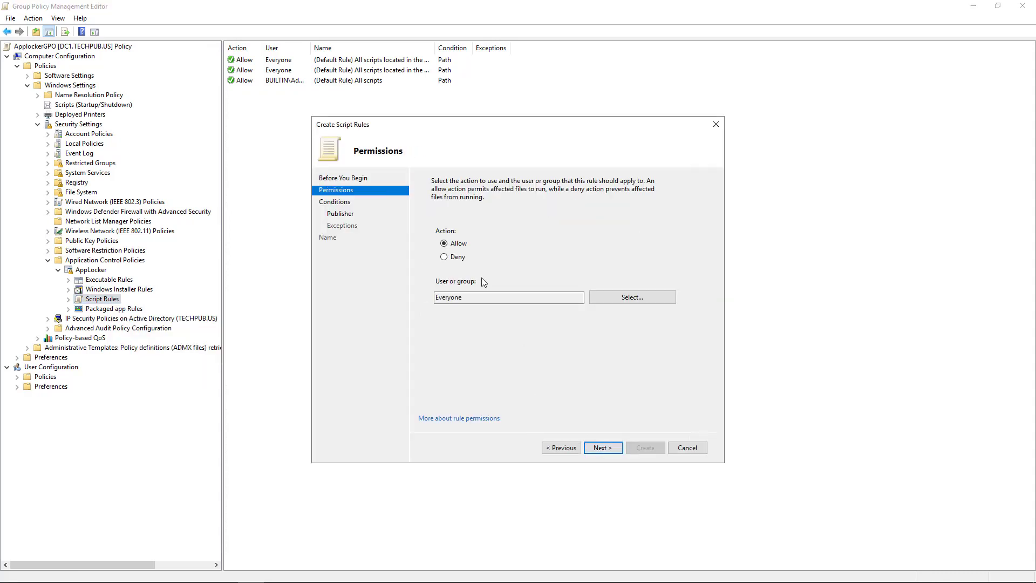
left_click(455, 259)
left_click(601, 448)
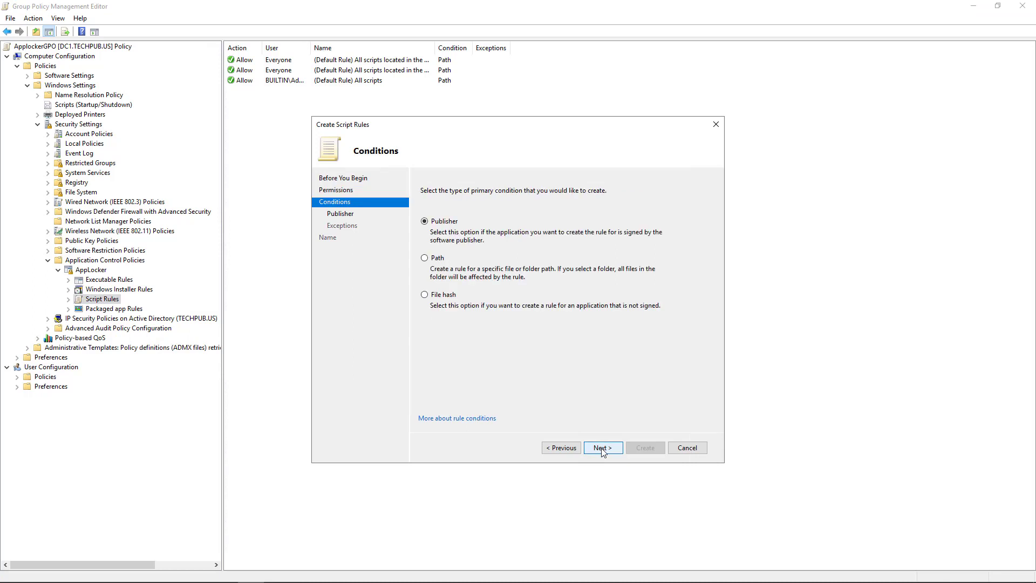
left_click(440, 259)
left_click(602, 448)
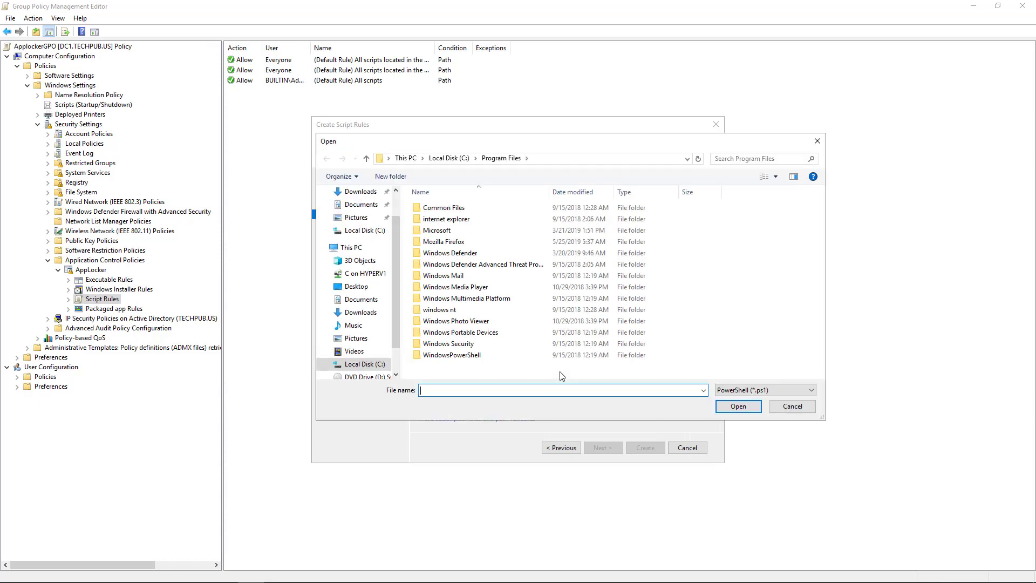
- Filter to Batch File, select Downloads\software.bat, and create the script deny rule
left_click(774, 392)
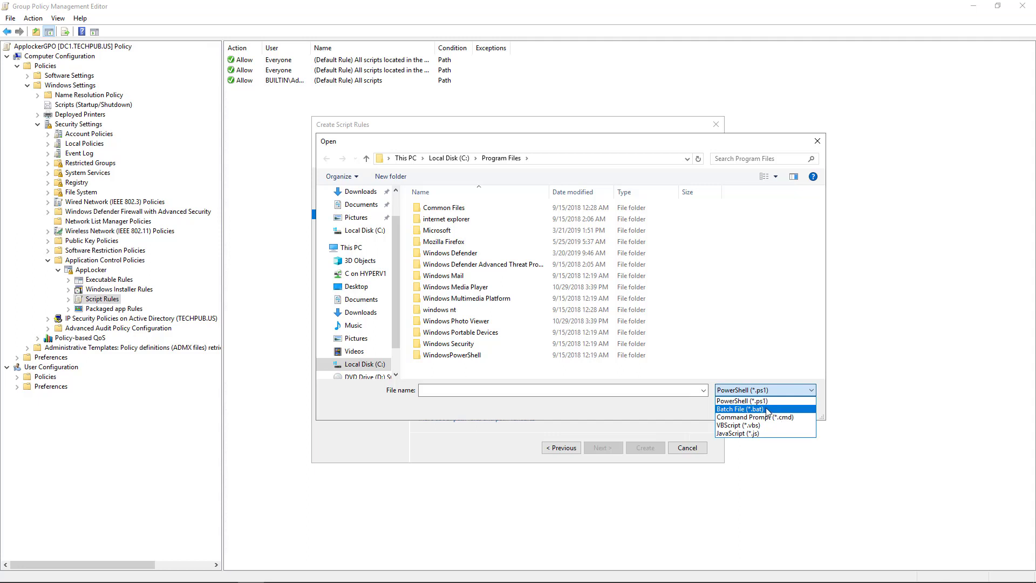
left_click(609, 407)
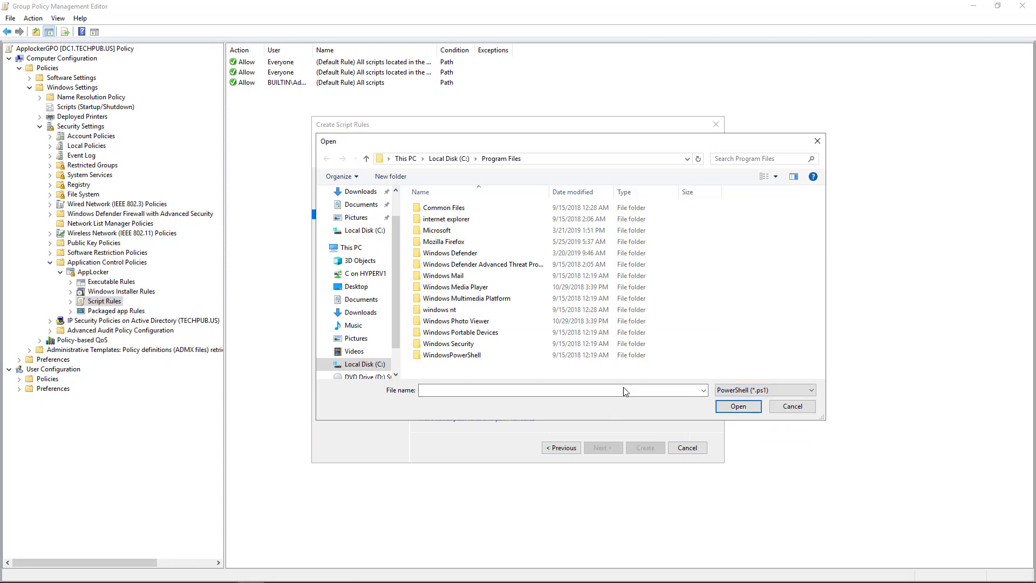
left_click(744, 397)
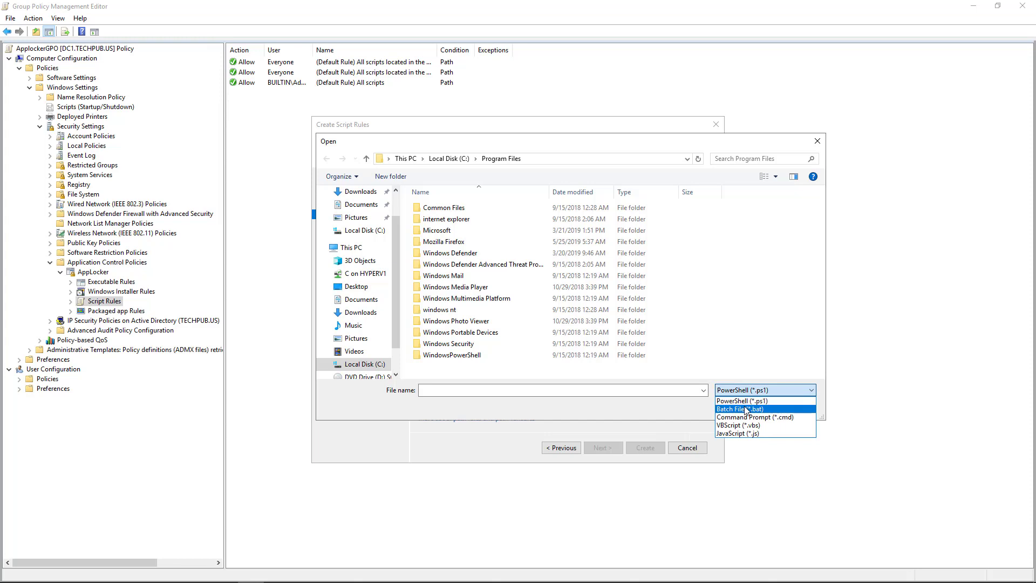
left_click(746, 409)
left_click(363, 192)
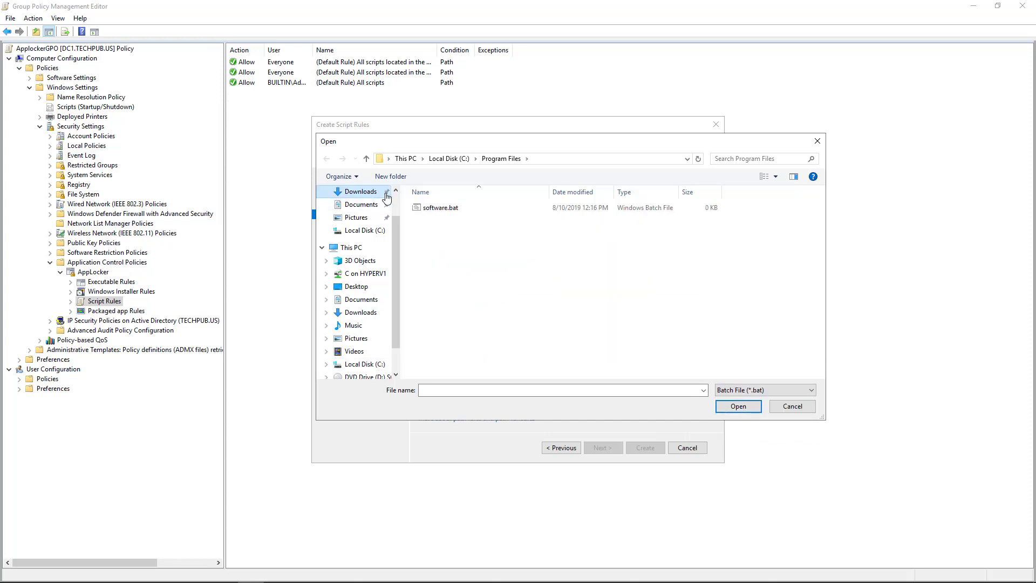
double_click(441, 210)
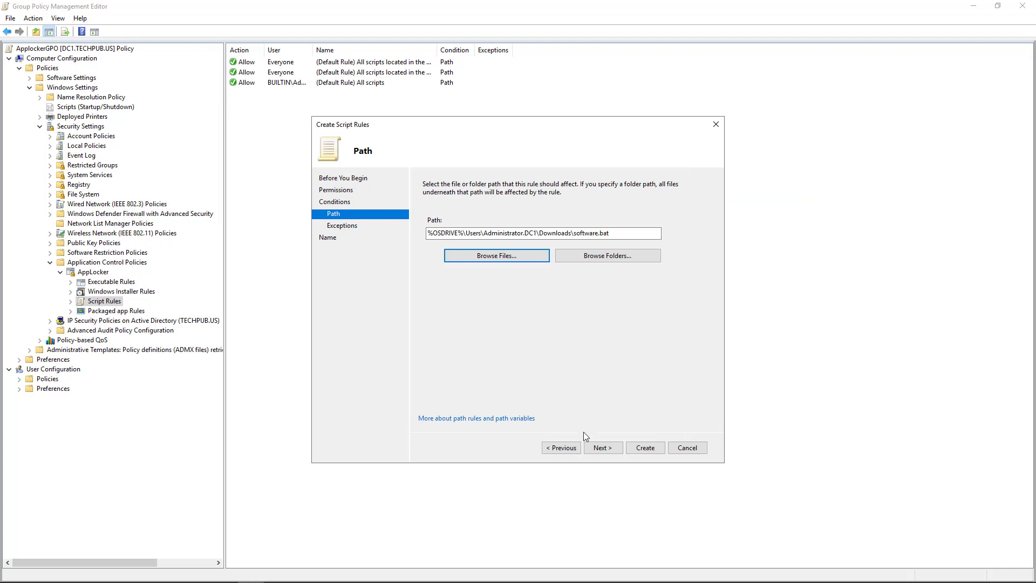
left_click(601, 449)
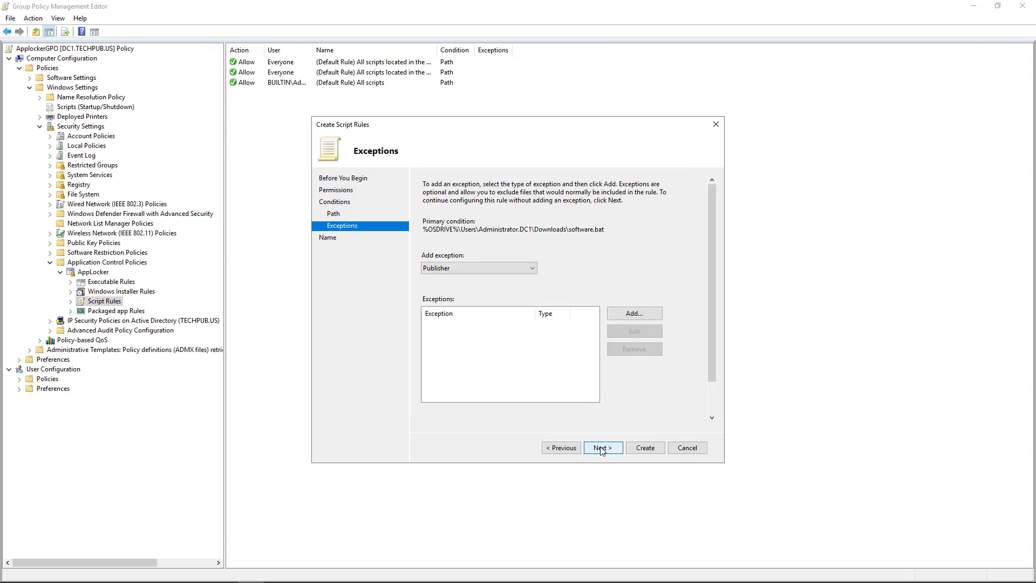
left_click(602, 448)
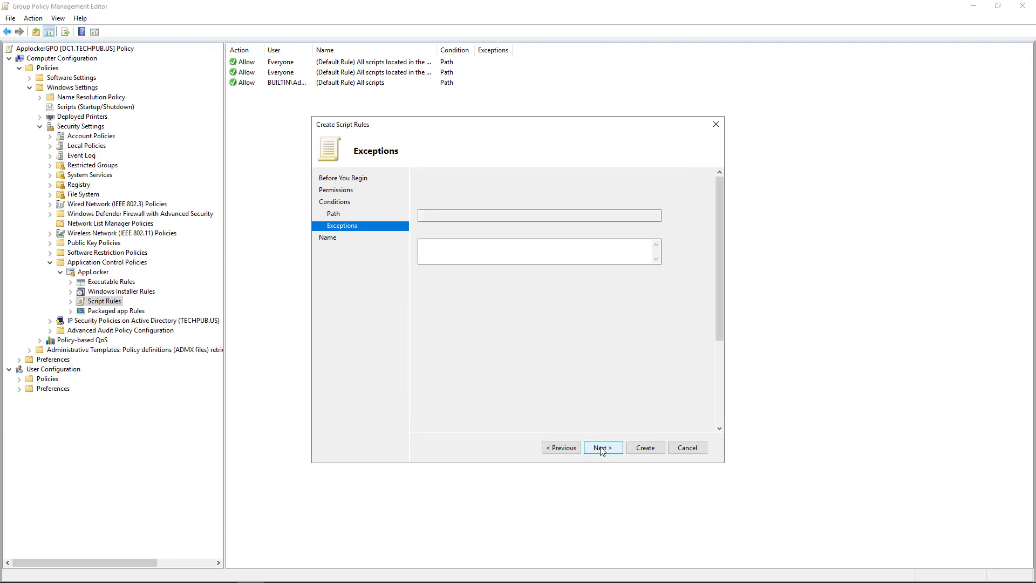
left_click(638, 450)
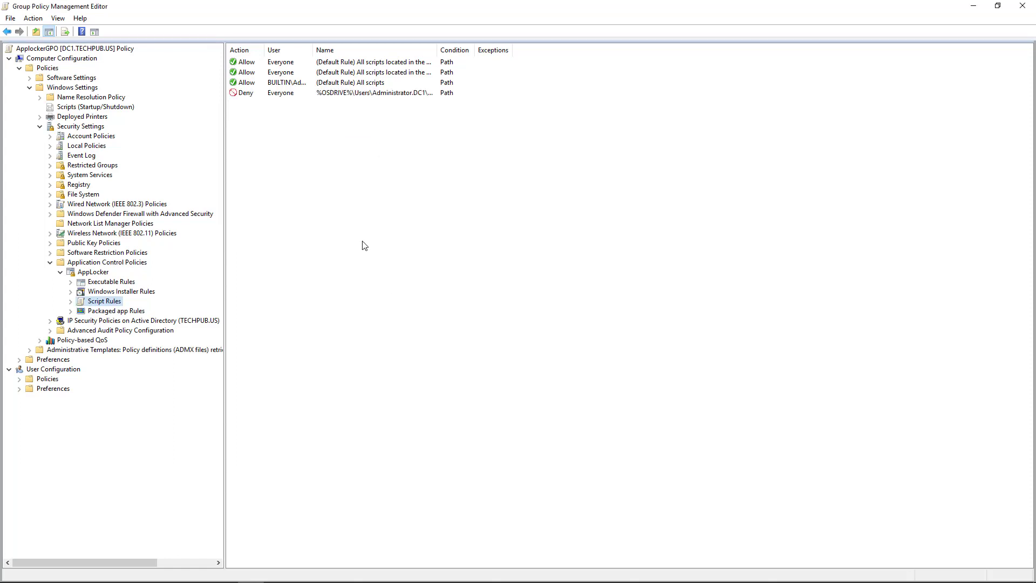
- Start a new Packaged app rule and advance to the Permissions page
left_click(114, 312)
right_click(115, 313)
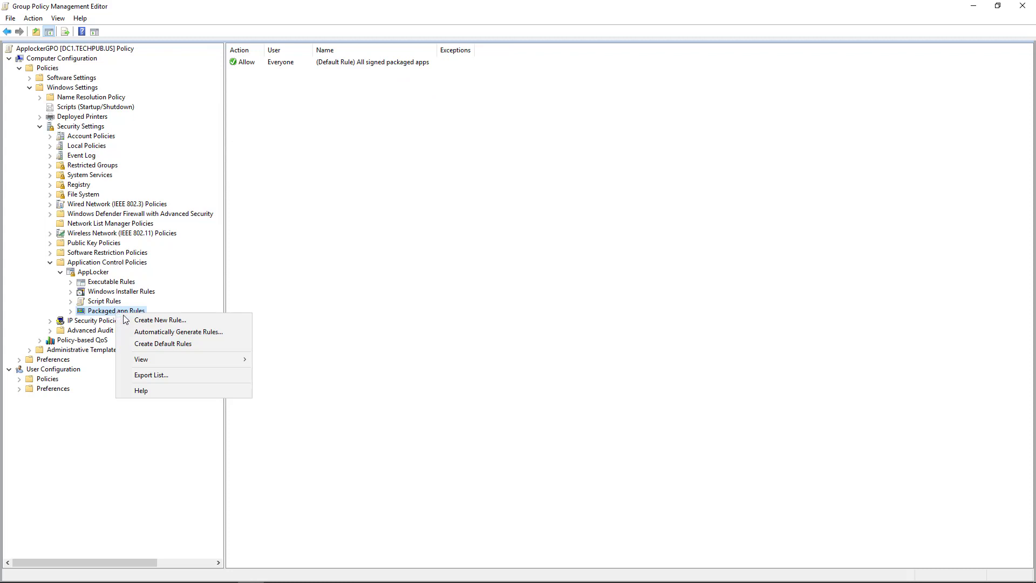
left_click(119, 318)
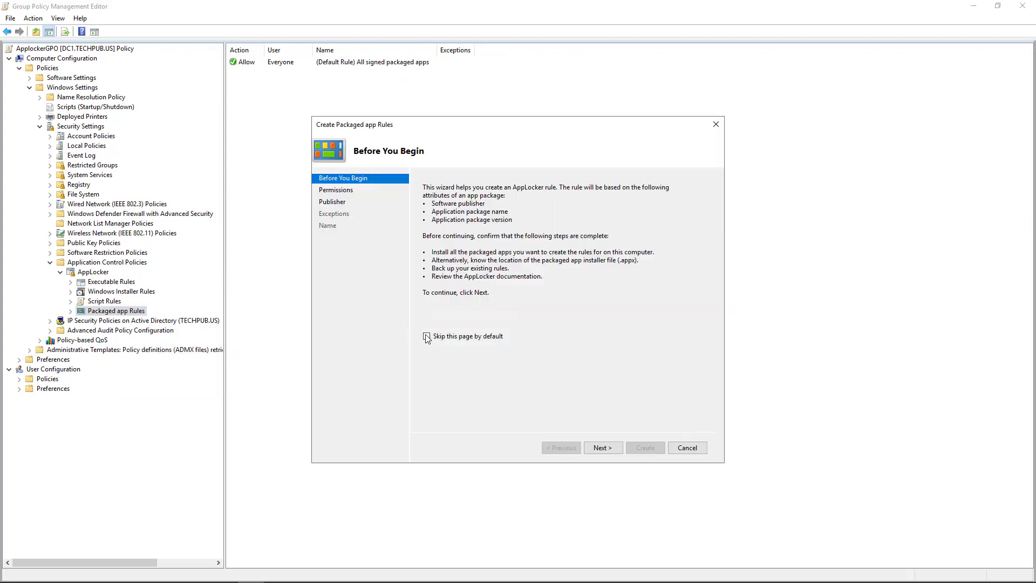
left_click(602, 447)
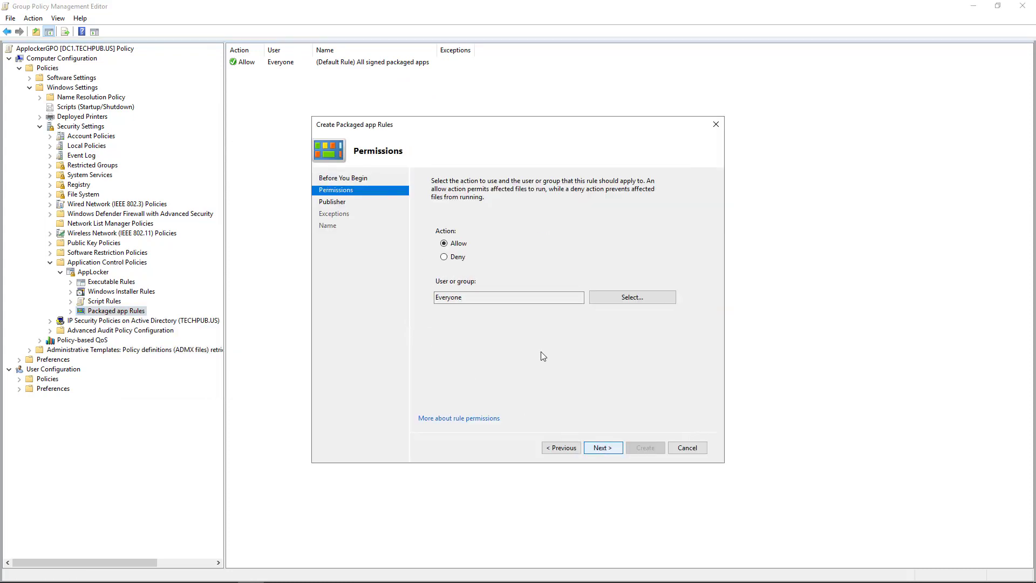
- Set the packaged app rule to Deny and list all domain users and groups
left_click(458, 258)
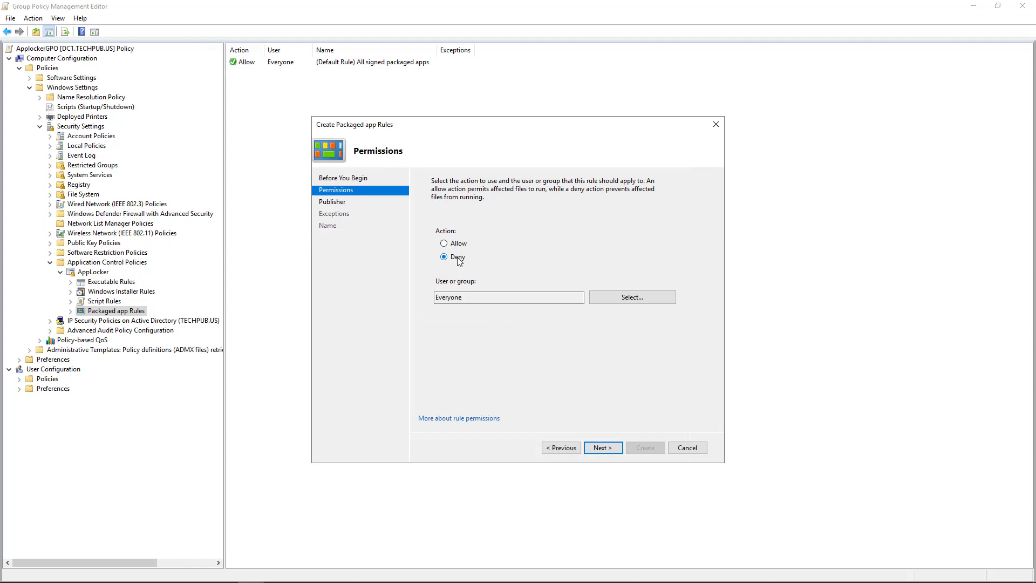
left_click(632, 297)
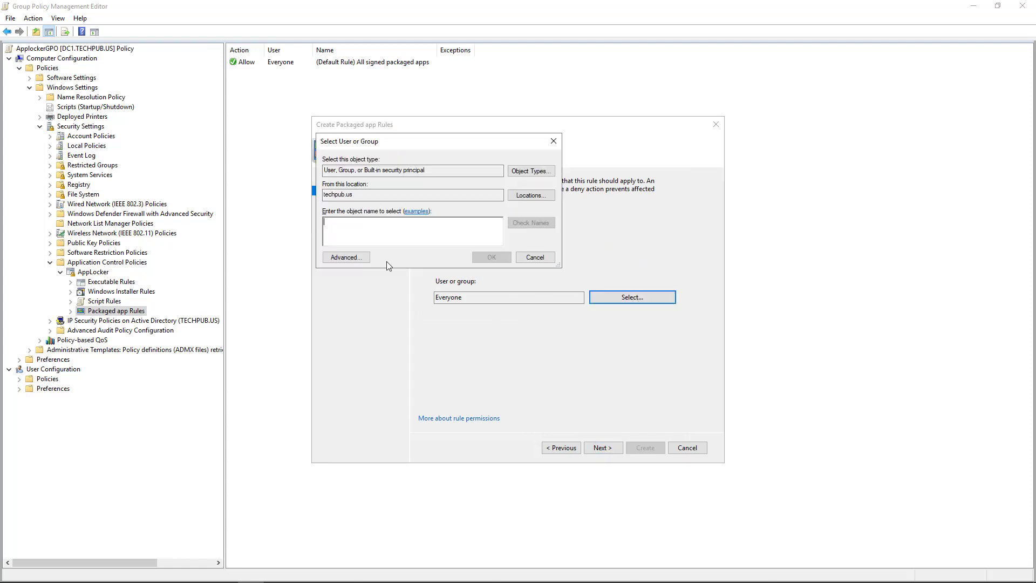
left_click(346, 257)
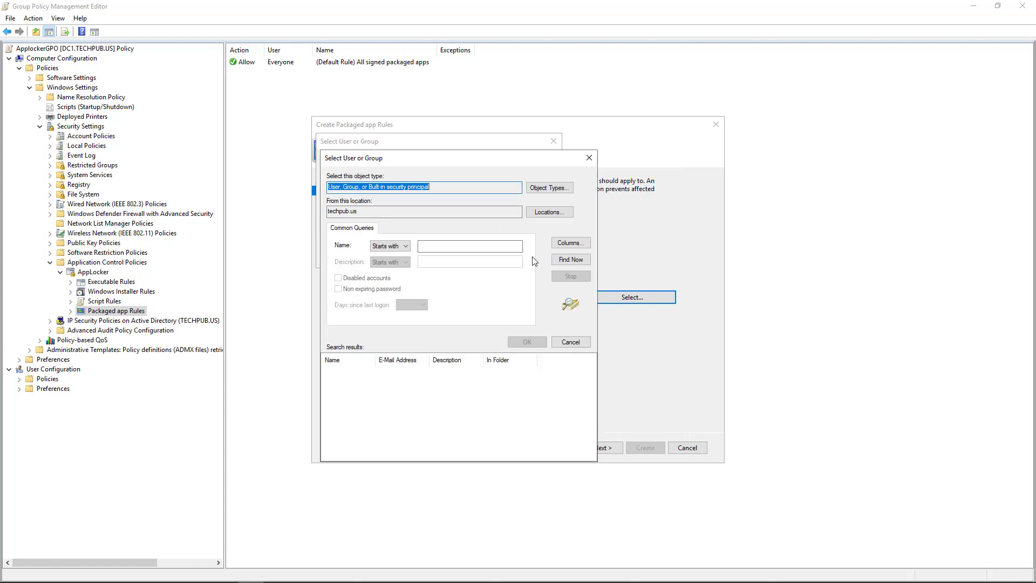
left_click(570, 260)
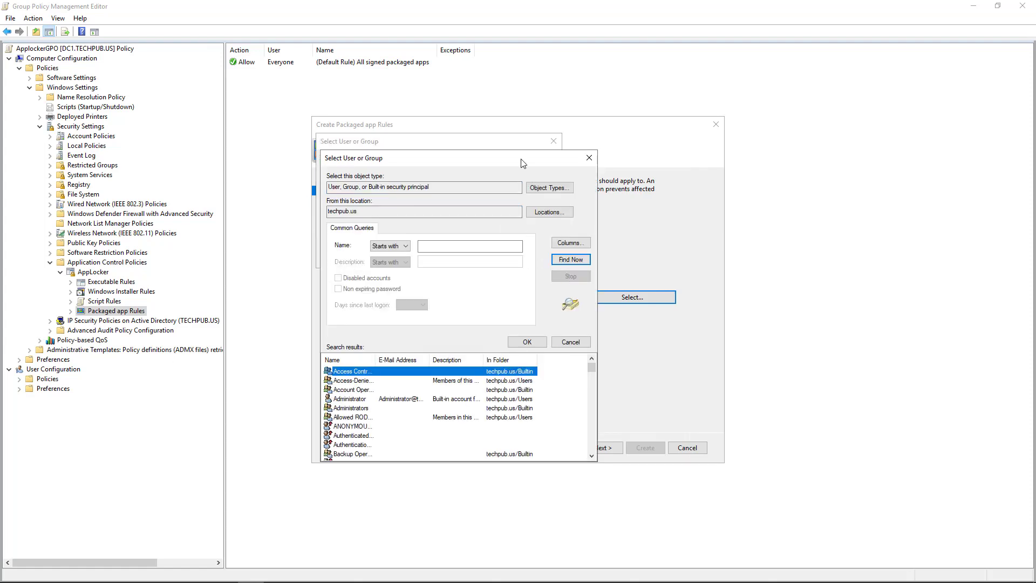
- Choose the target domain user from the search results as the rule's user
left_click_drag(522, 160, 519, 73)
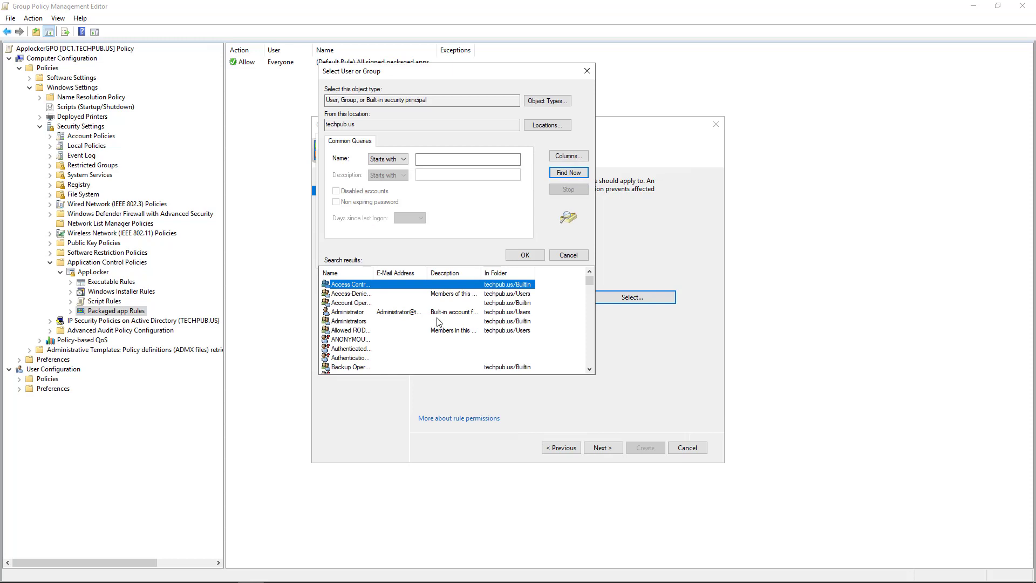
left_click(430, 276)
double_click(430, 276)
scroll(431, 310, "down", 10)
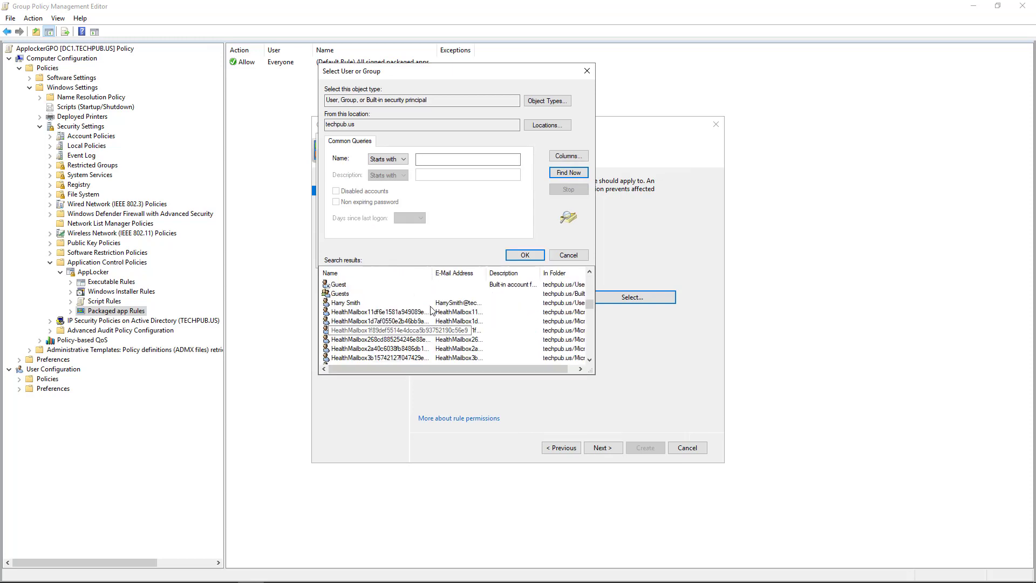
left_click(341, 302)
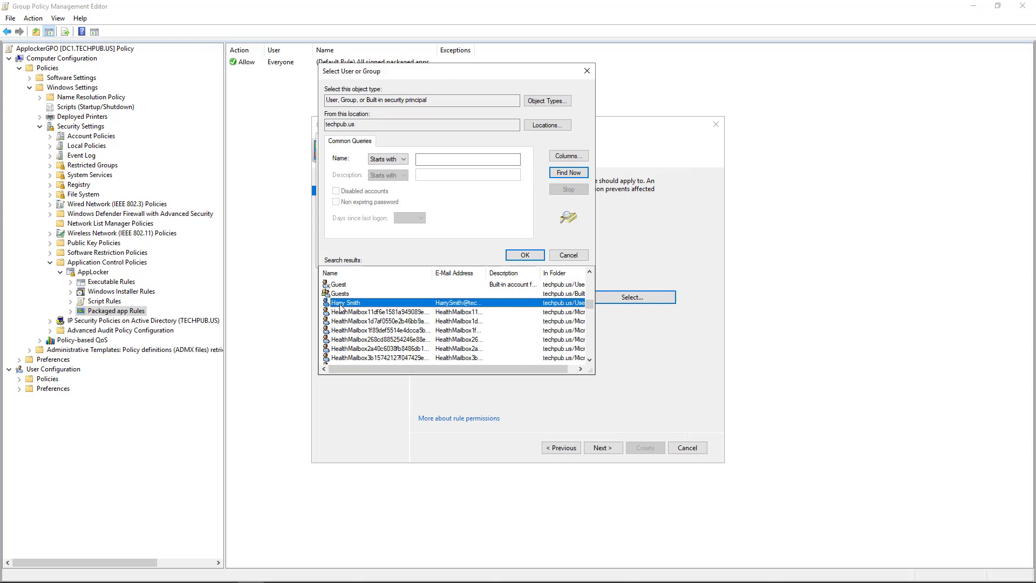
double_click(341, 303)
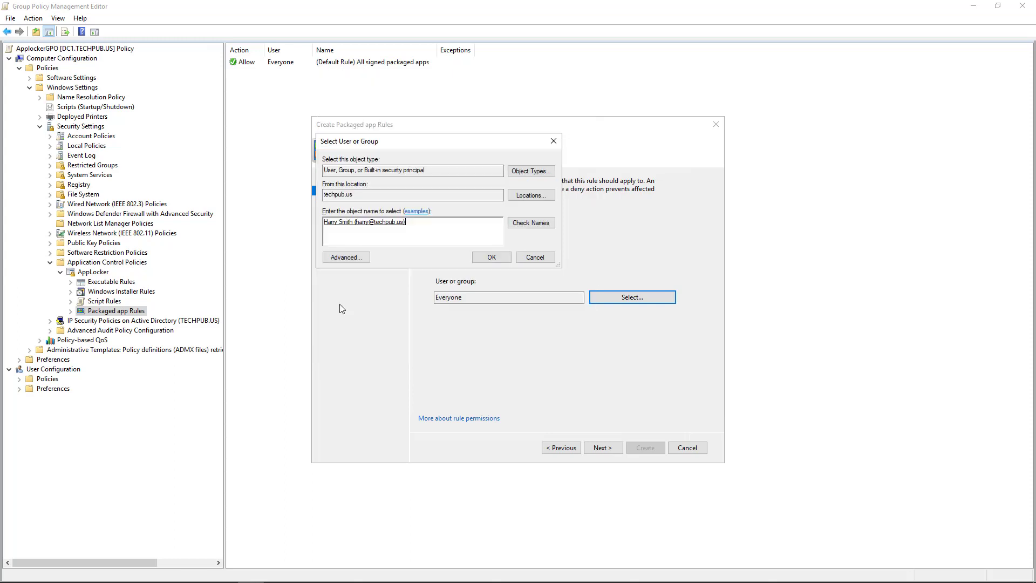
left_click(491, 257)
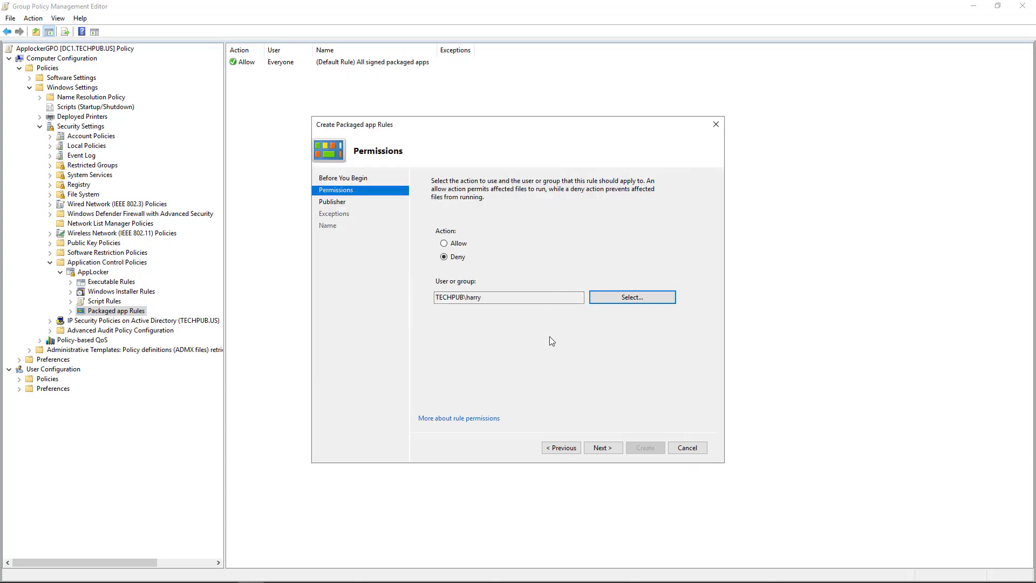
- Pick installed Cortana as the publisher reference and set the rule's match scope to Microsoft.Windows.Cortana, version 1.11.0.0 and above
left_click(597, 449)
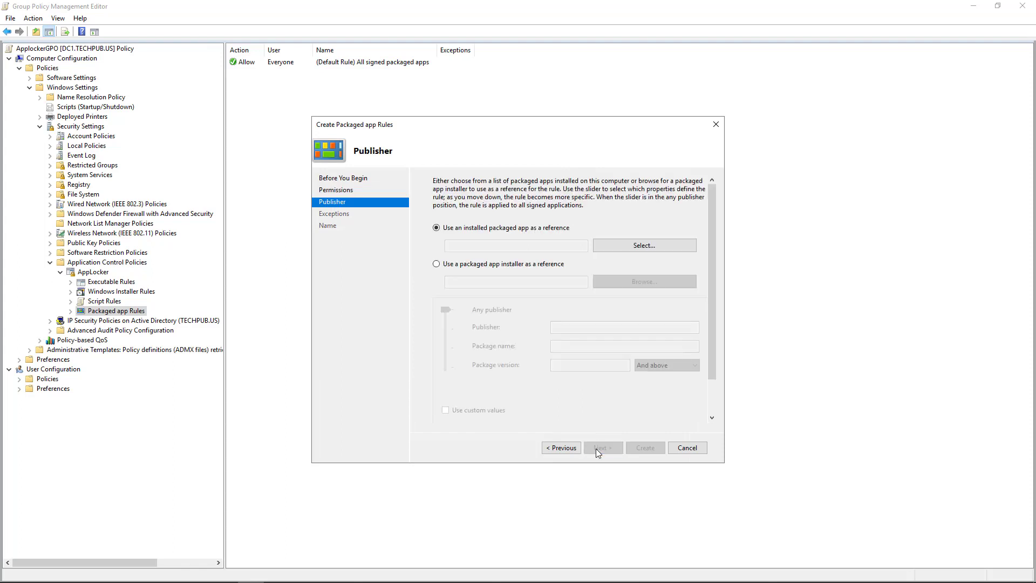
left_click(632, 246)
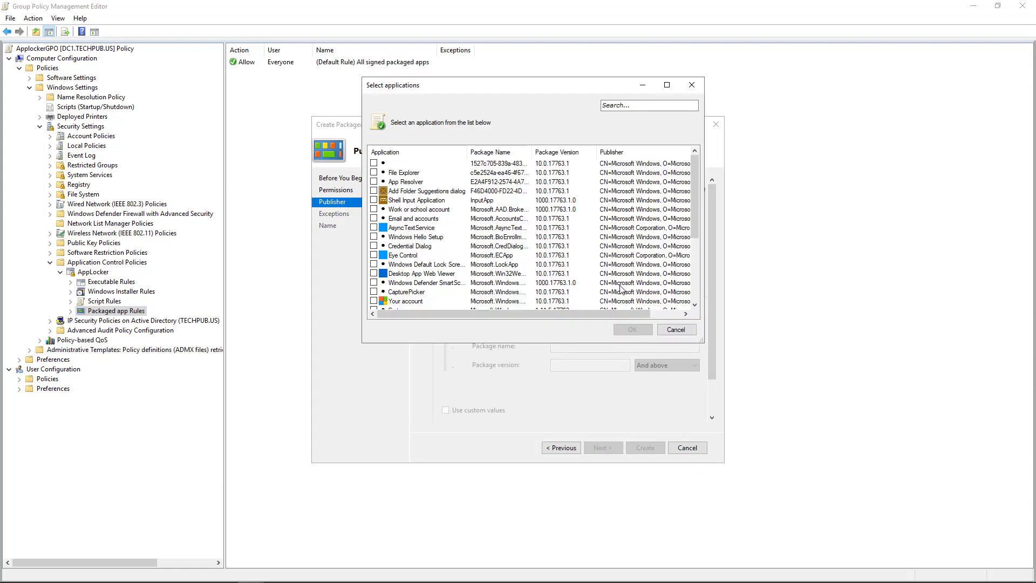
left_click_drag(695, 196, 691, 263)
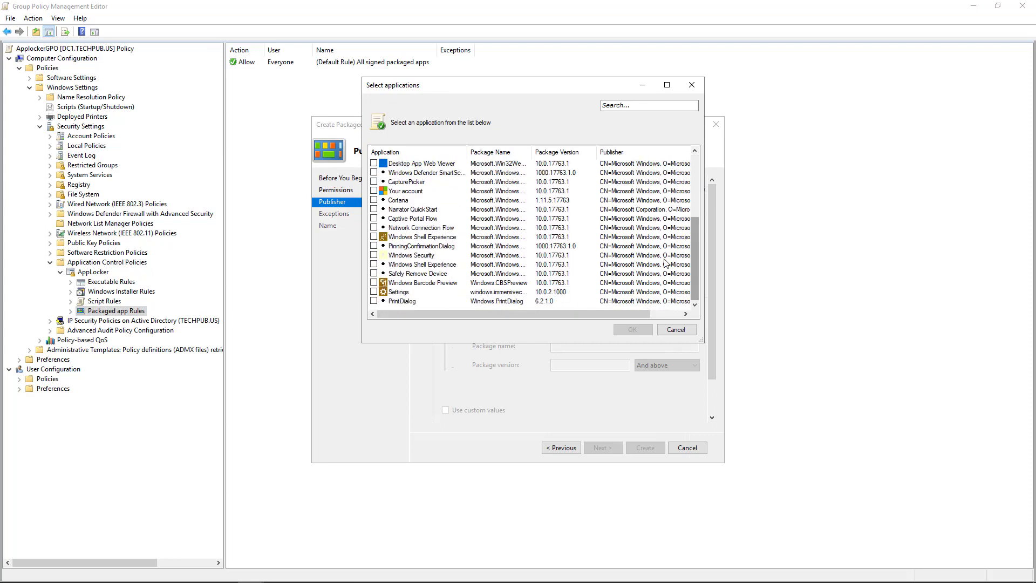
left_click(374, 201)
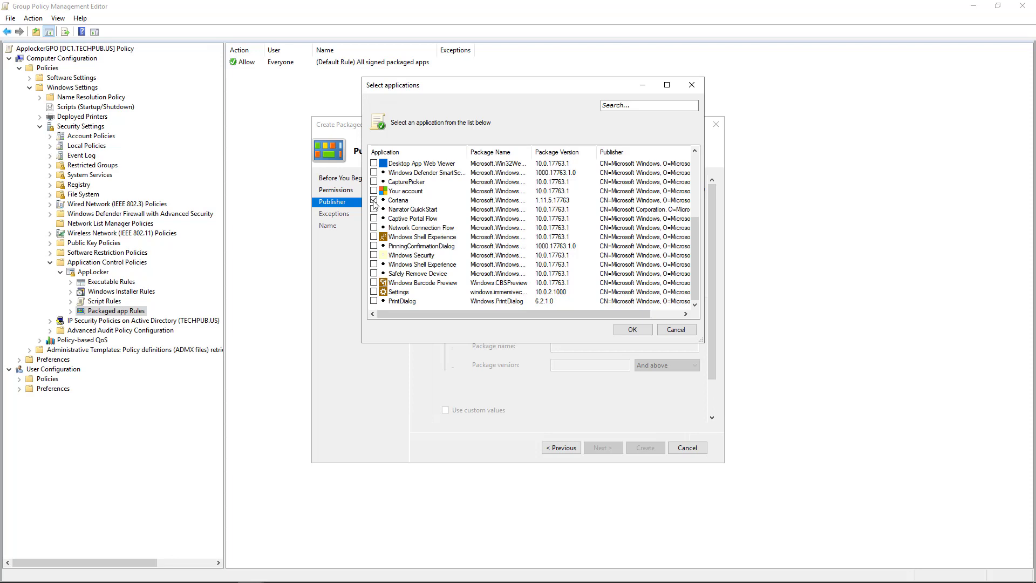
left_click(632, 330)
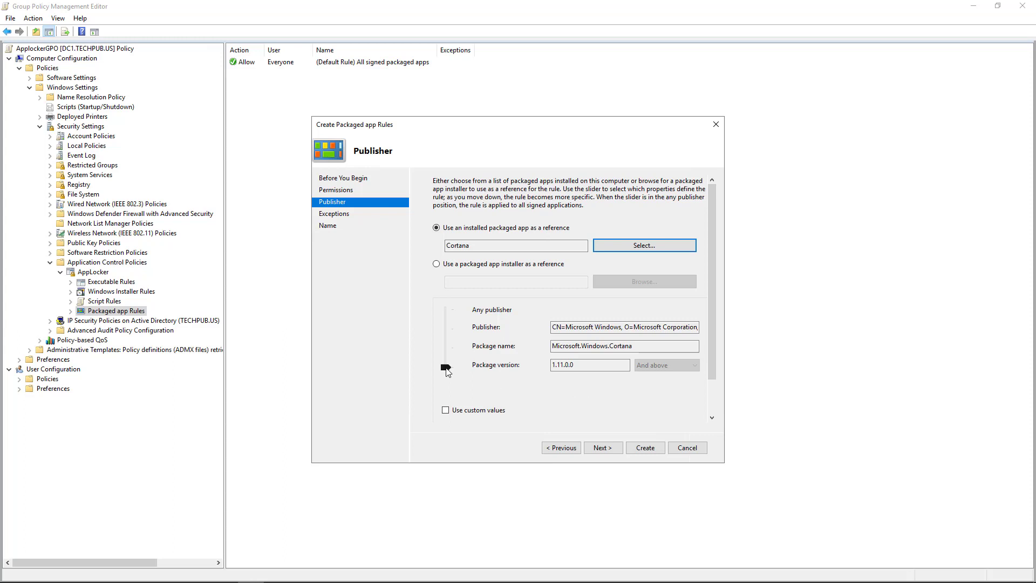
mouse_move(446, 369)
left_mouse_down()
mouse_move(447, 313)
mouse_move(450, 369)
left_mouse_up()
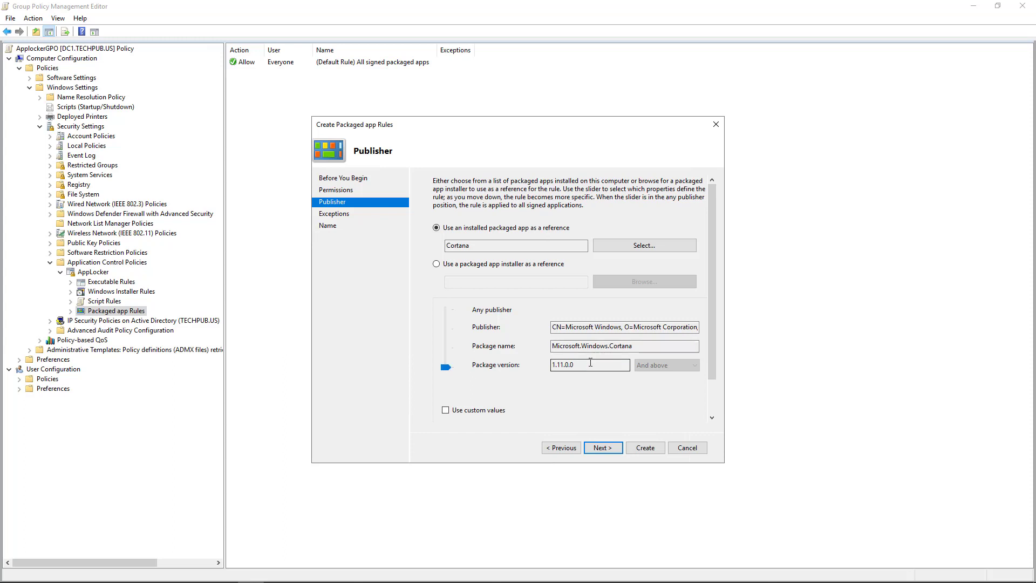
- Abandon the packaged app installer option and switch back to installed Cortana at version 1.11.5.17763
left_click(496, 264)
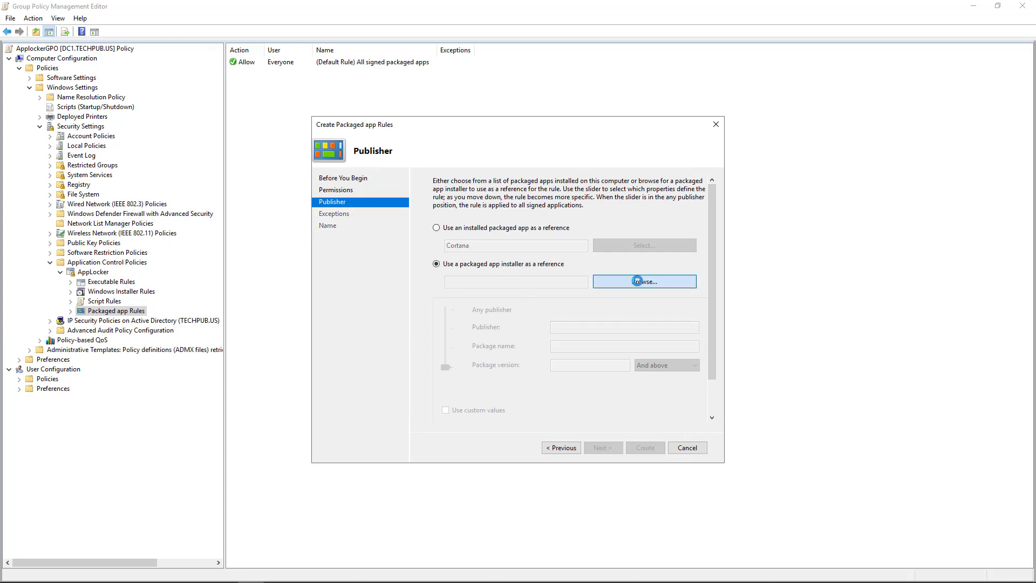
left_click(639, 285)
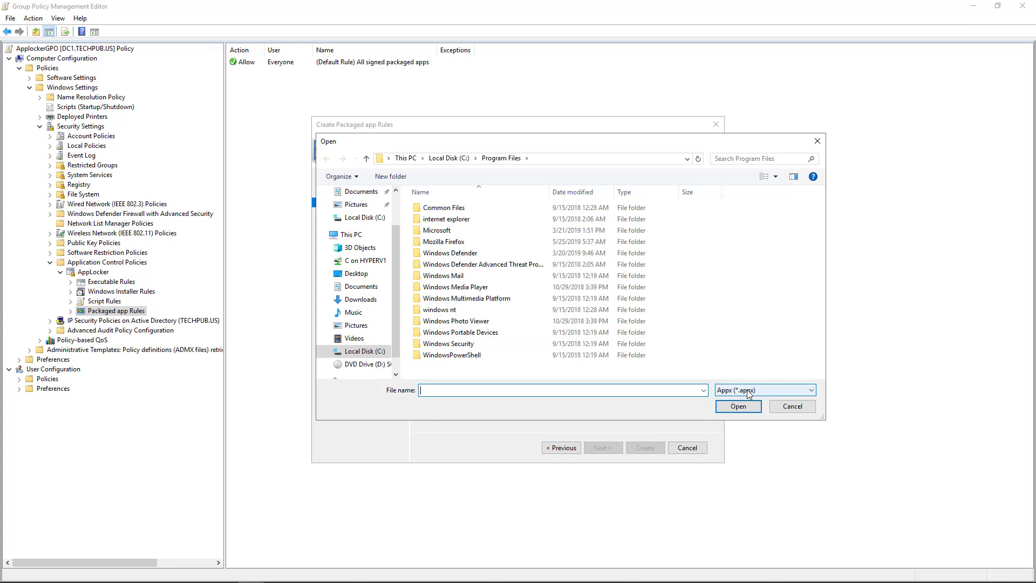
left_click(792, 408)
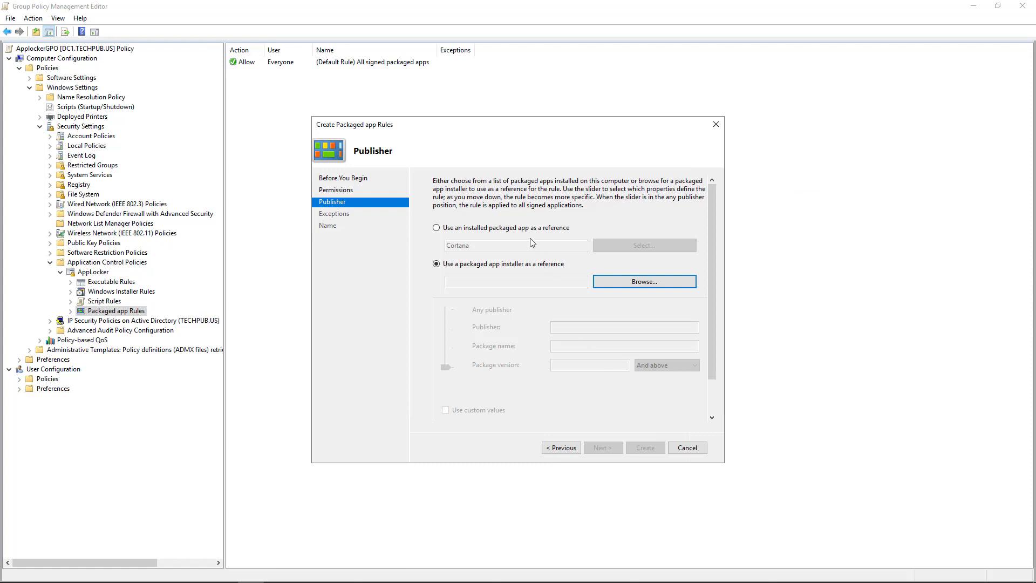
left_click(527, 230)
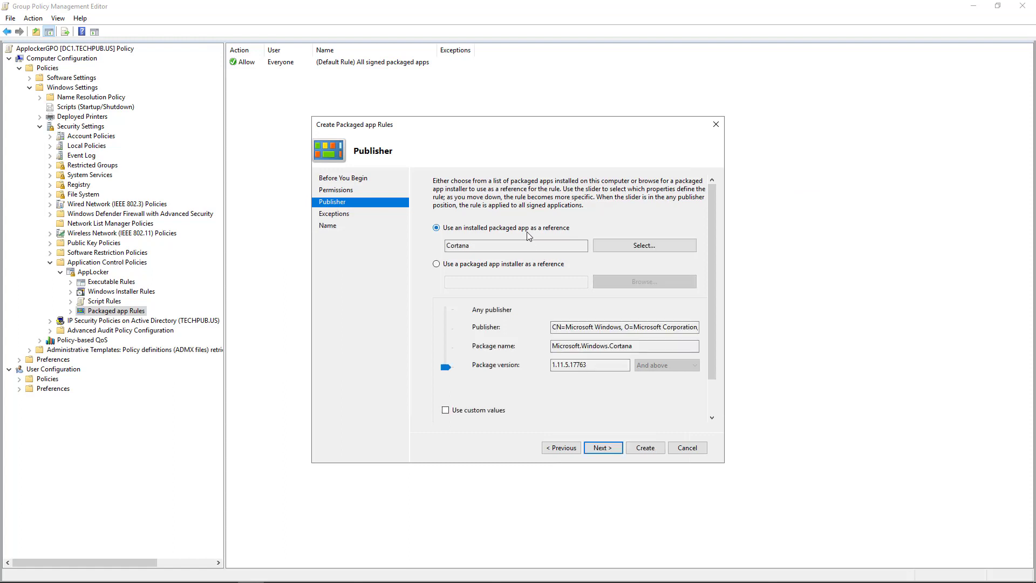
- Skip exceptions and create the Cortana deny rule for version 1.11.5.17763 and above
left_click(611, 451)
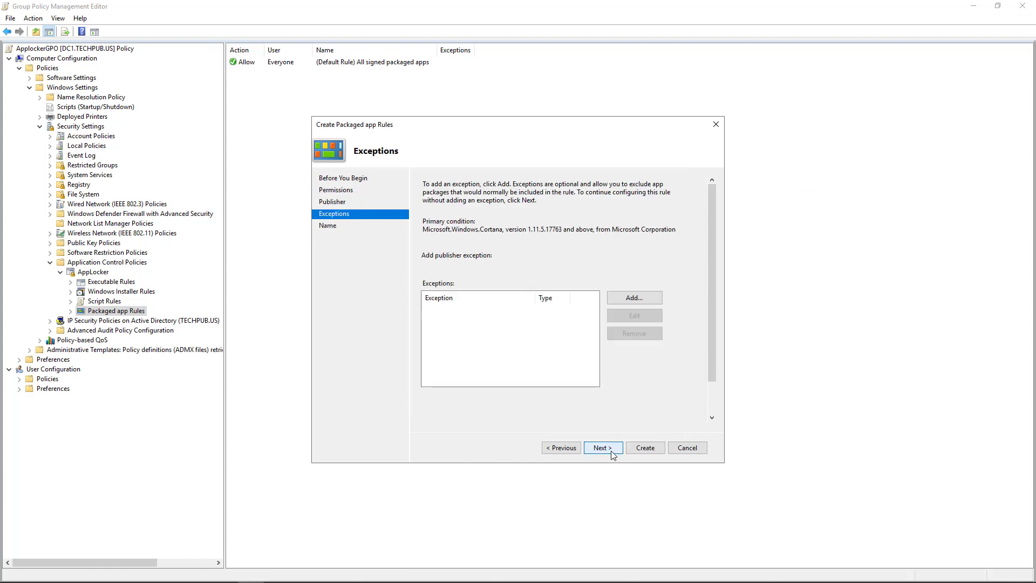
left_click(612, 451)
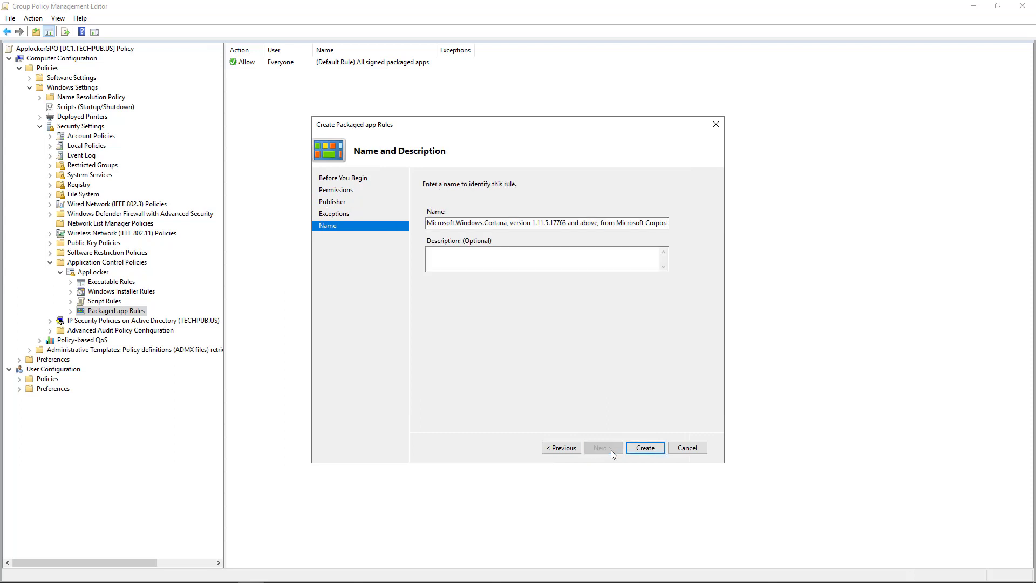
left_click(645, 447)
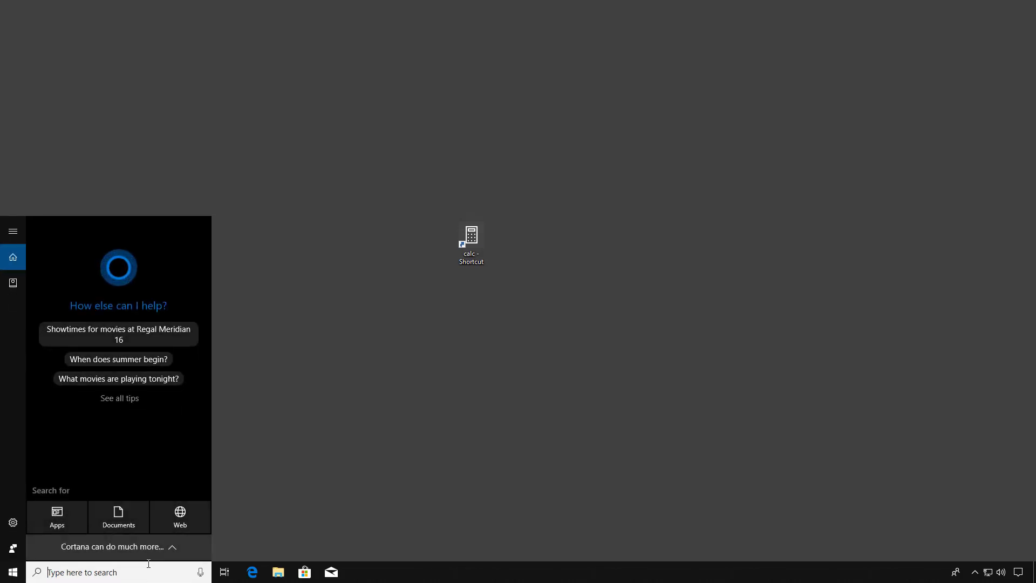
- Launch services.msc and check that Application Identity is running with Automatic startup
type("services")
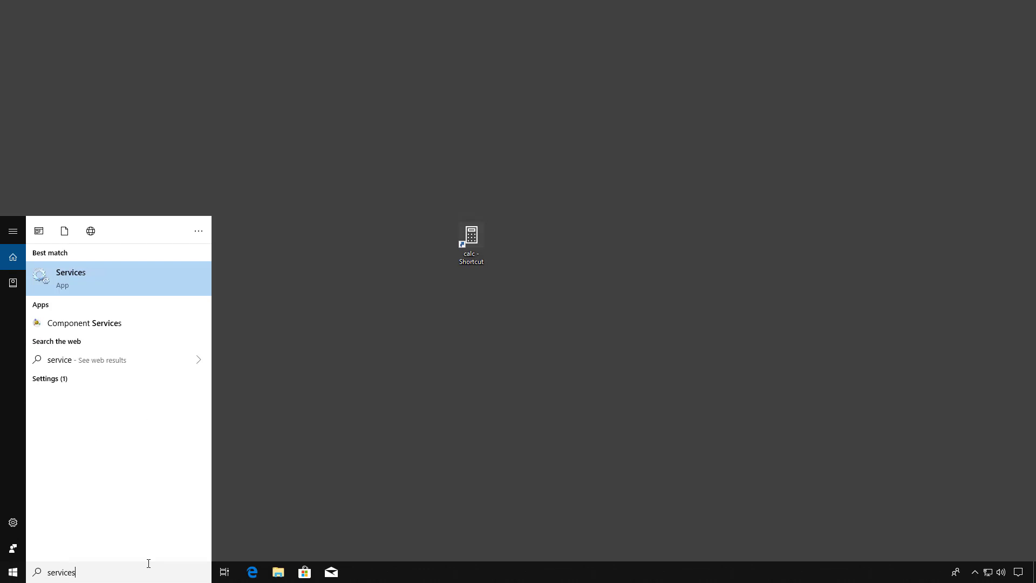
type(".msc")
key("Return")
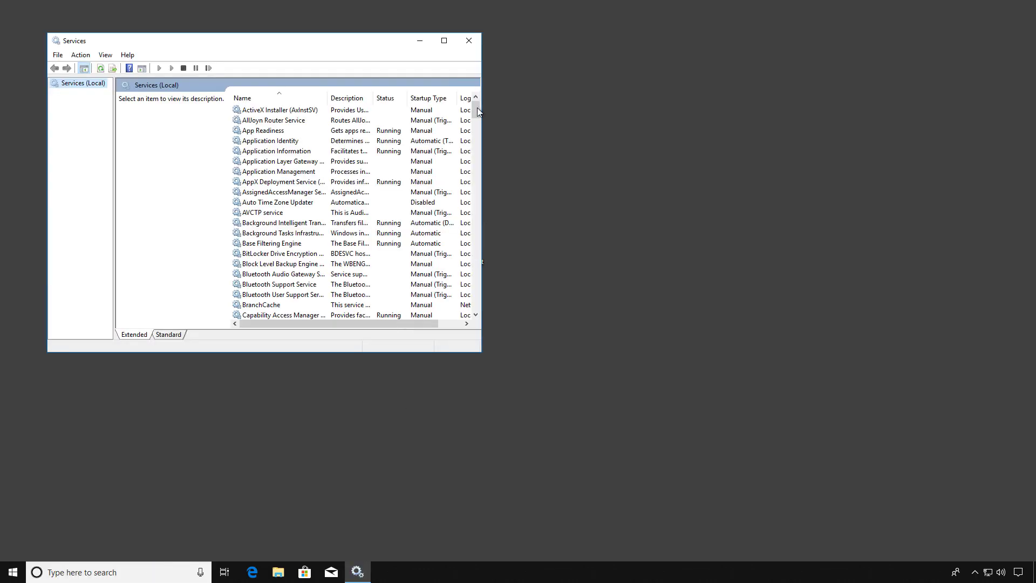
left_click(443, 40)
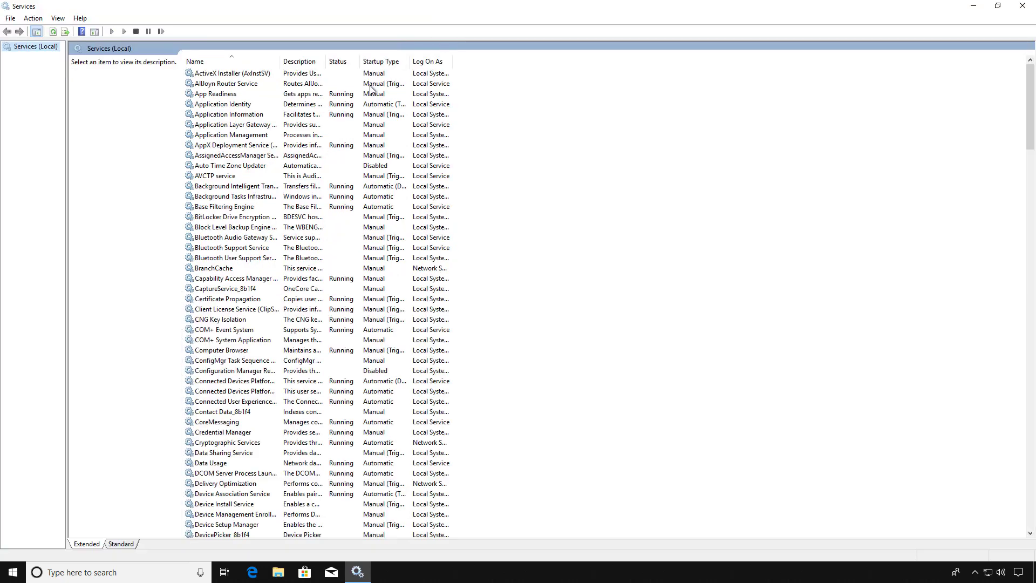
left_click(229, 106)
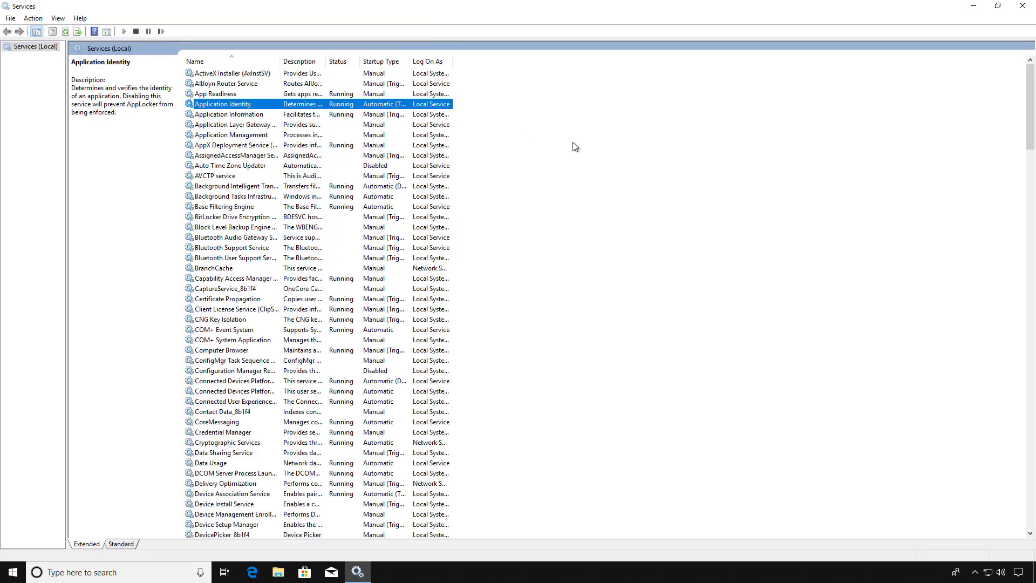
double_click(273, 110)
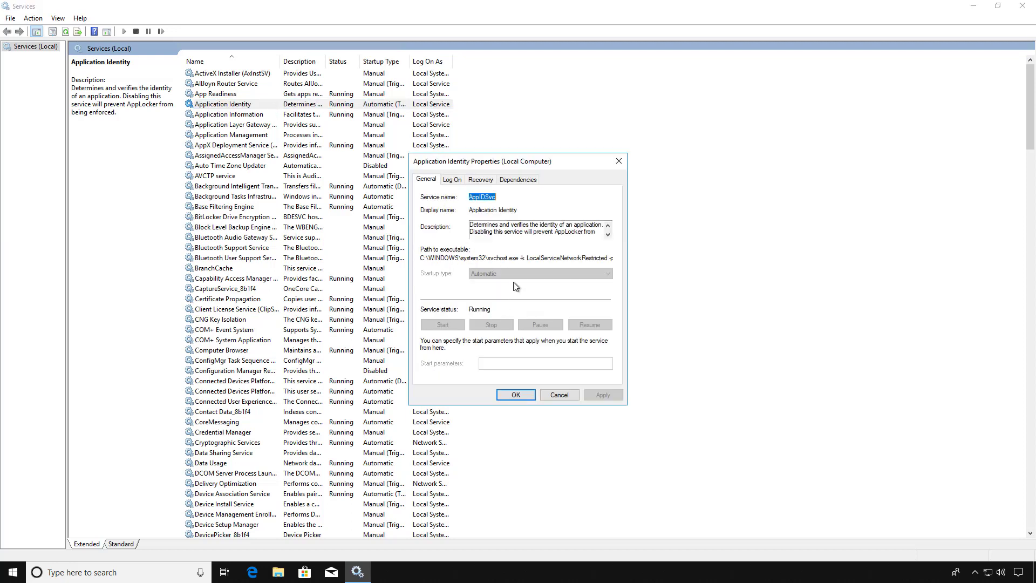
left_click(558, 394)
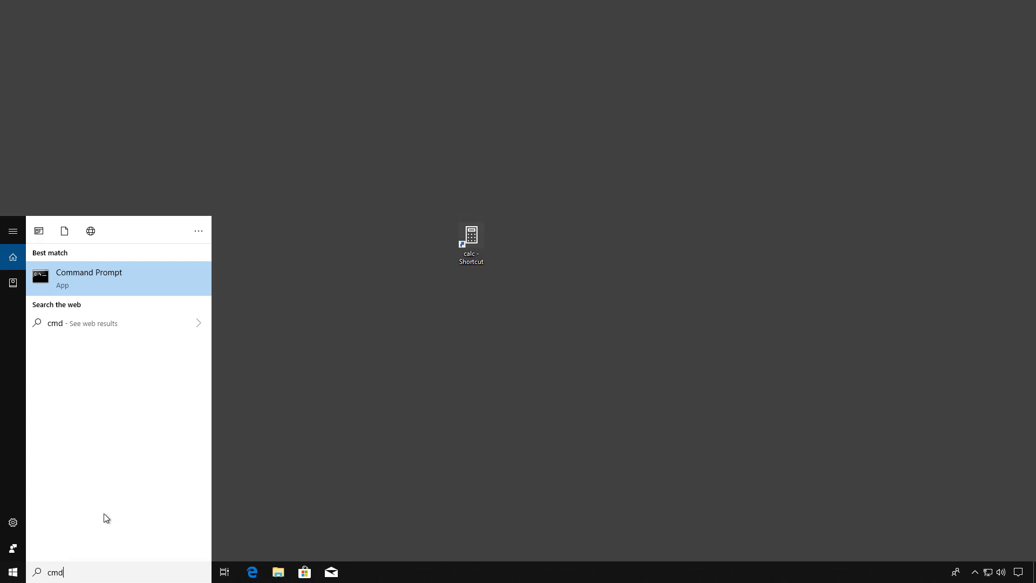
- Run Command Prompt as administrator, supplying the administrator account credentials
right_click(104, 279)
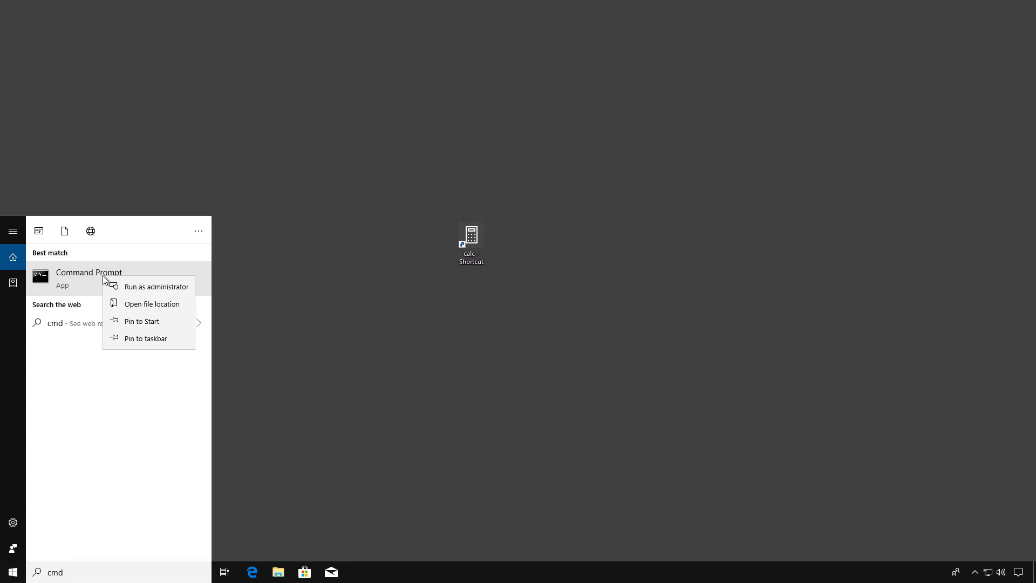
left_click(140, 287)
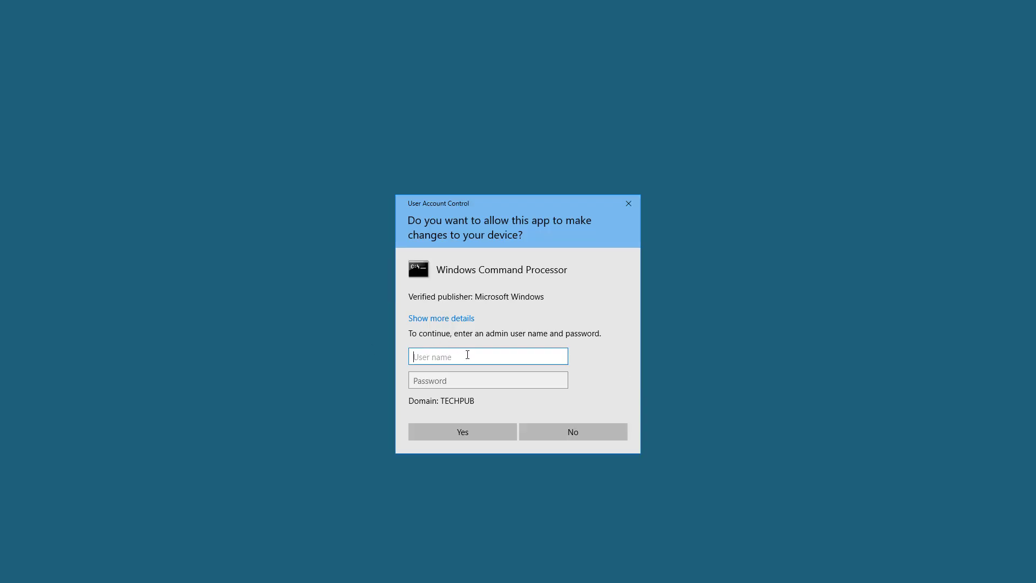
type("administrator")
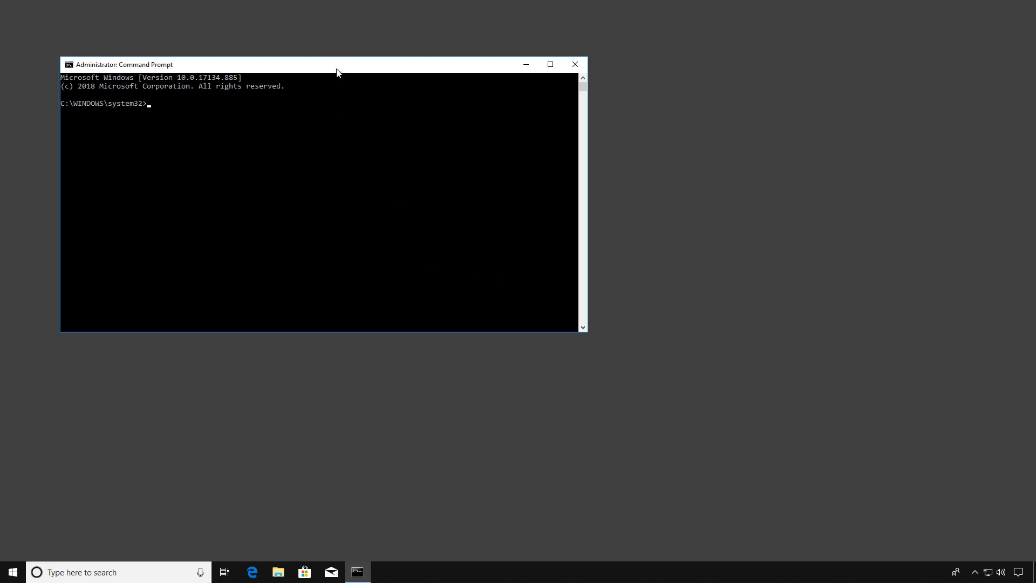
- Run gpresult /r in the elevated Command Prompt
left_click_drag(335, 68, 464, 89)
type("gpre")
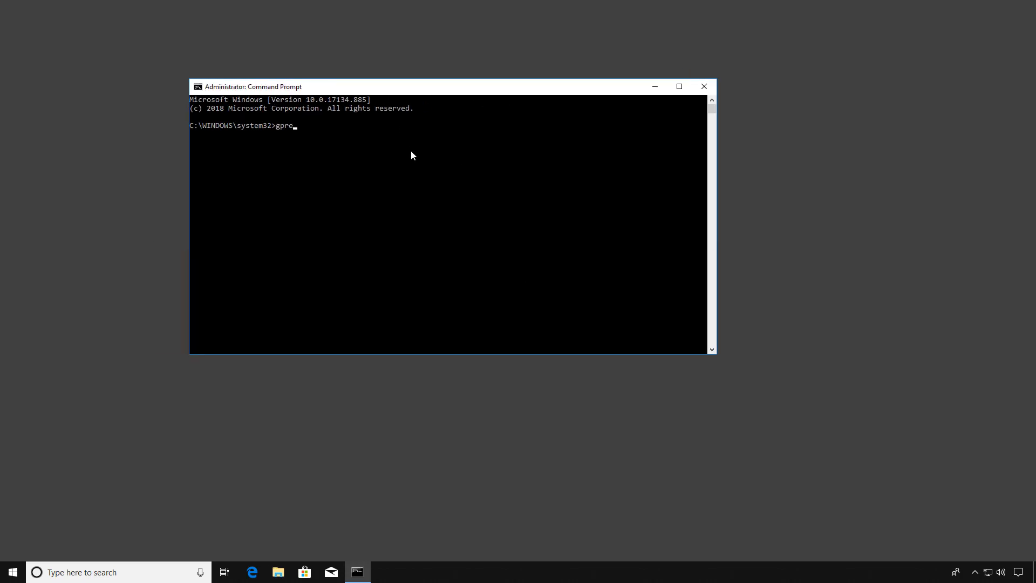
type("sult /r")
key("Return")
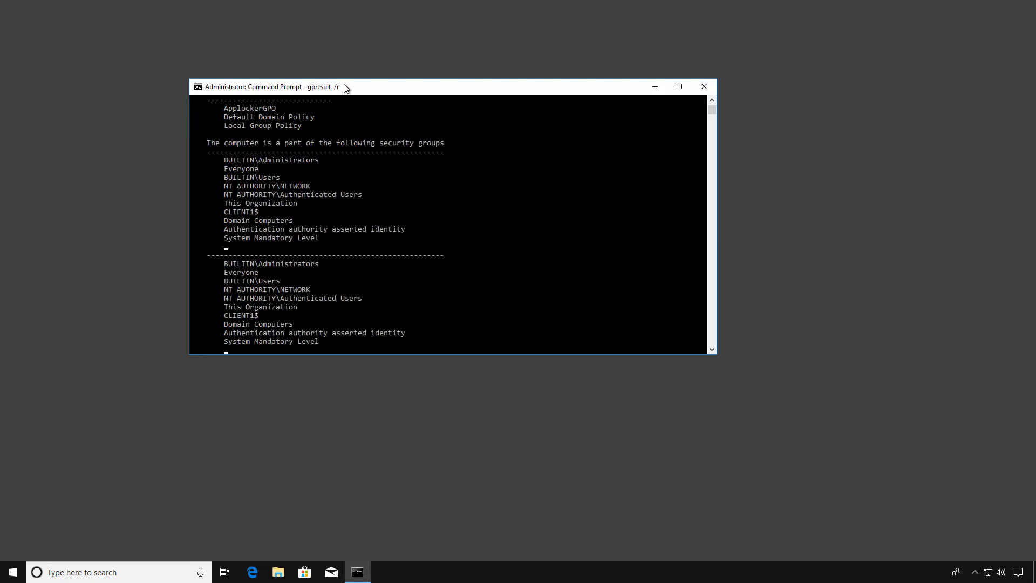
- Maximize the output and highlight the ApplockerGPO entry and USER SETTINGS heading
double_click(344, 87)
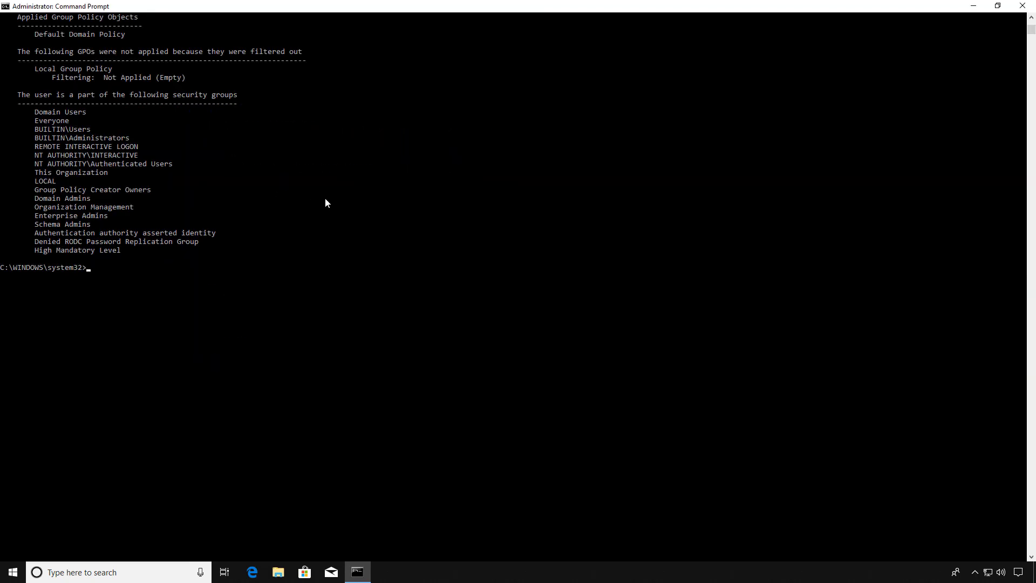
scroll(325, 199, "up", 14)
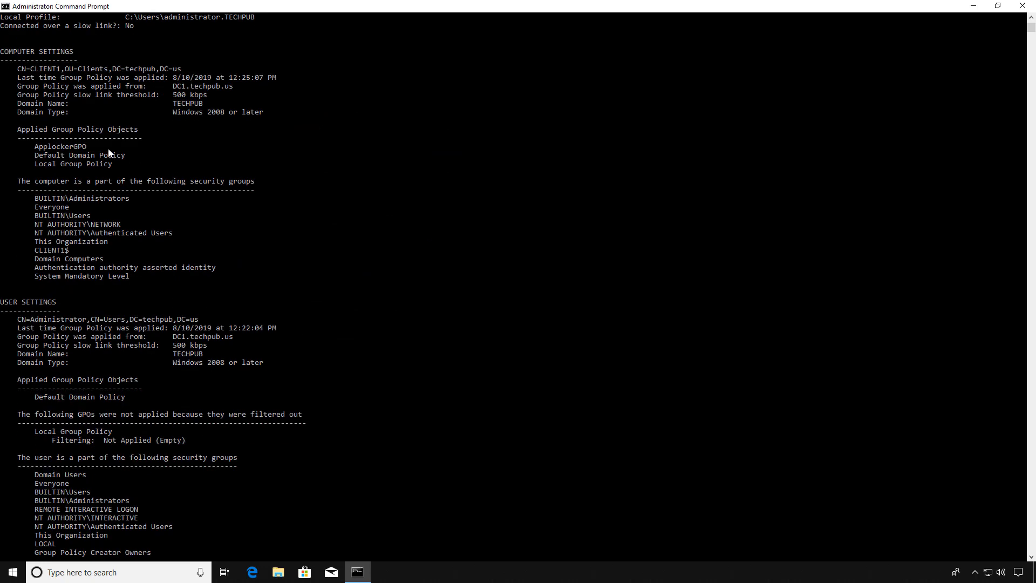
left_click_drag(107, 149, 18, 149)
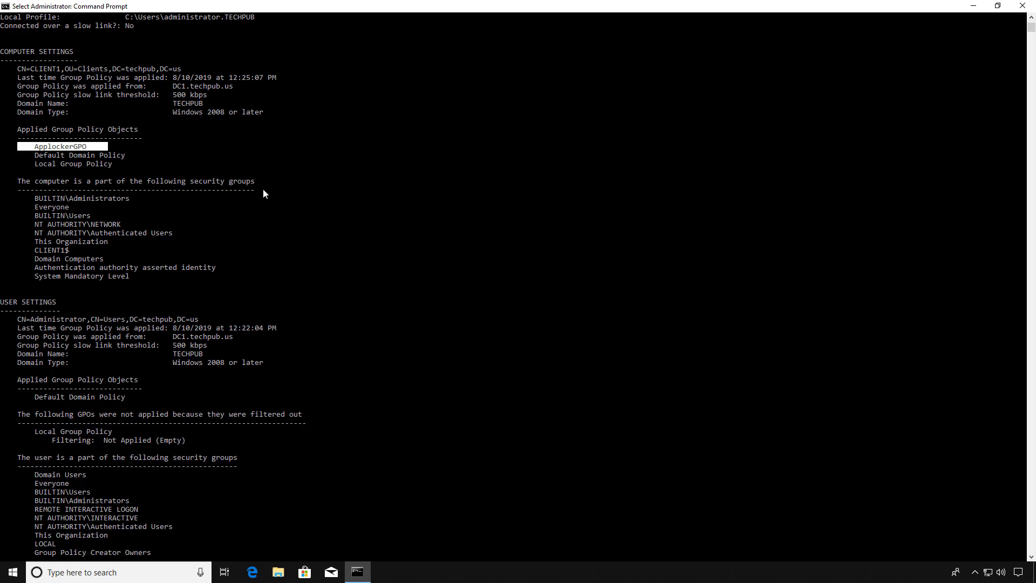
left_click_drag(76, 302, 1, 303)
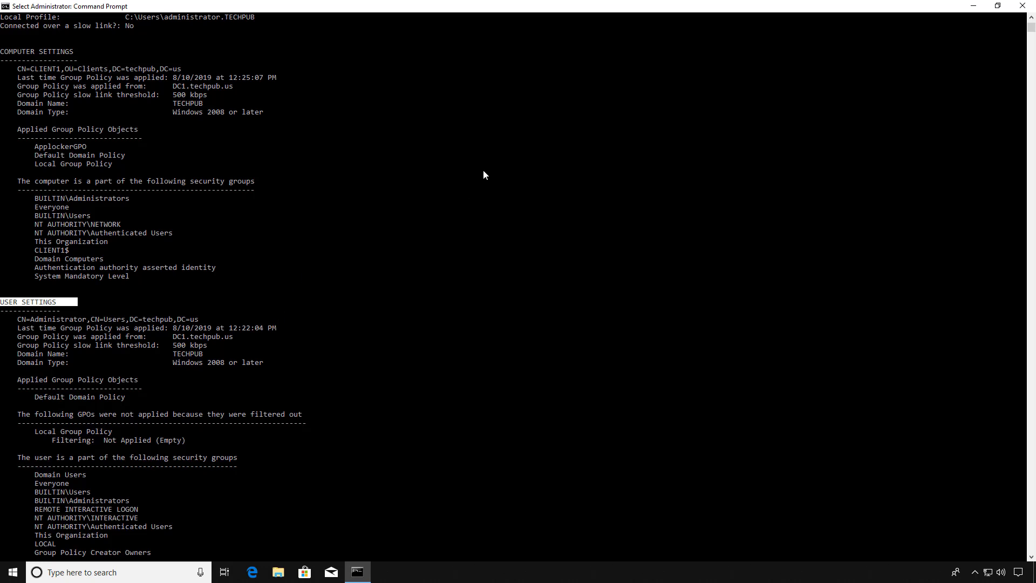
key("ctrl+c")
- Close the Command Prompt window to return to the desktop
left_click(1021, 5)
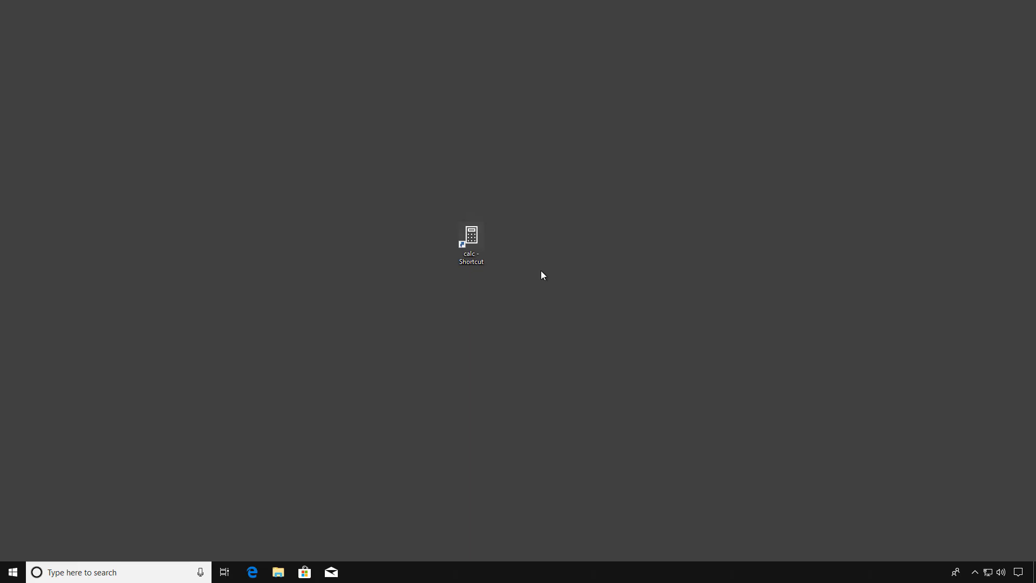